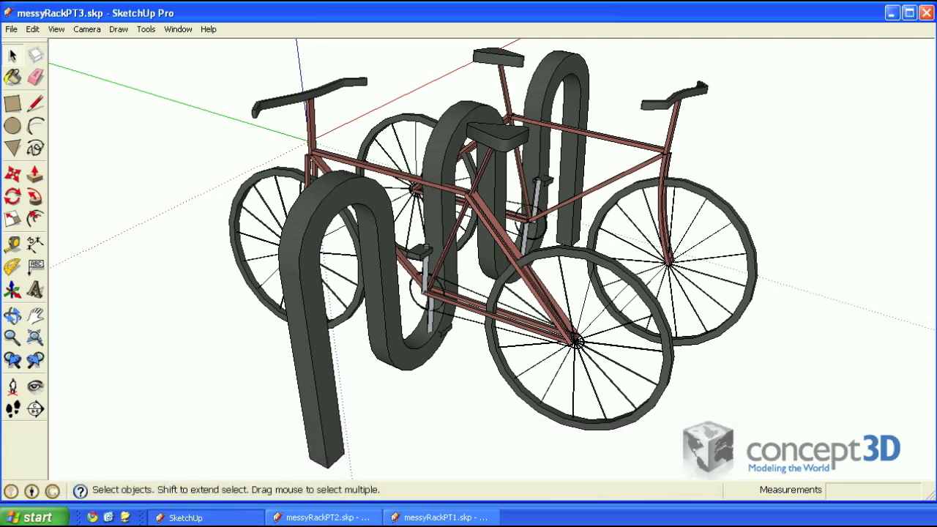
Stretch the messy bike rack component along the red axis with the Scale tool to a factor of about 4.18.
left_click(682, 280)
key("o")
scroll(586, 228, "down", 6)
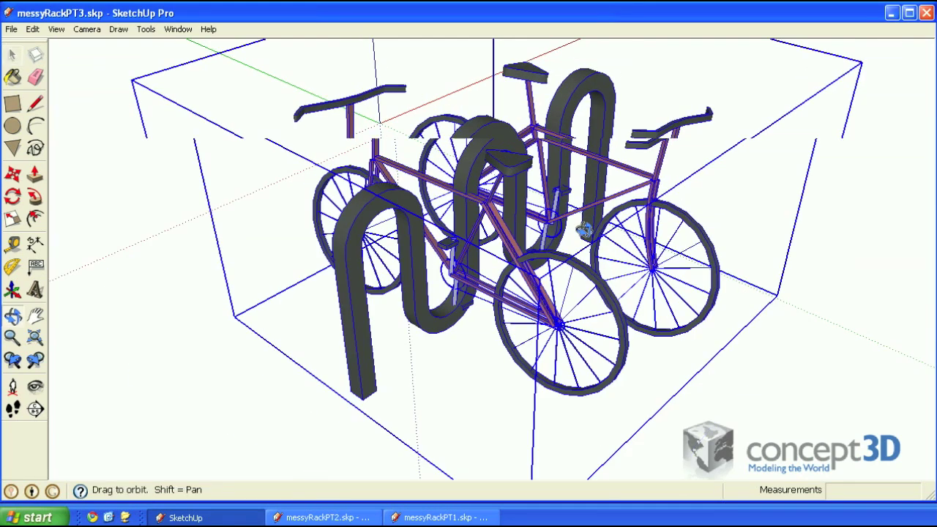
key("h")
left_click_drag(595, 338, 446, 422)
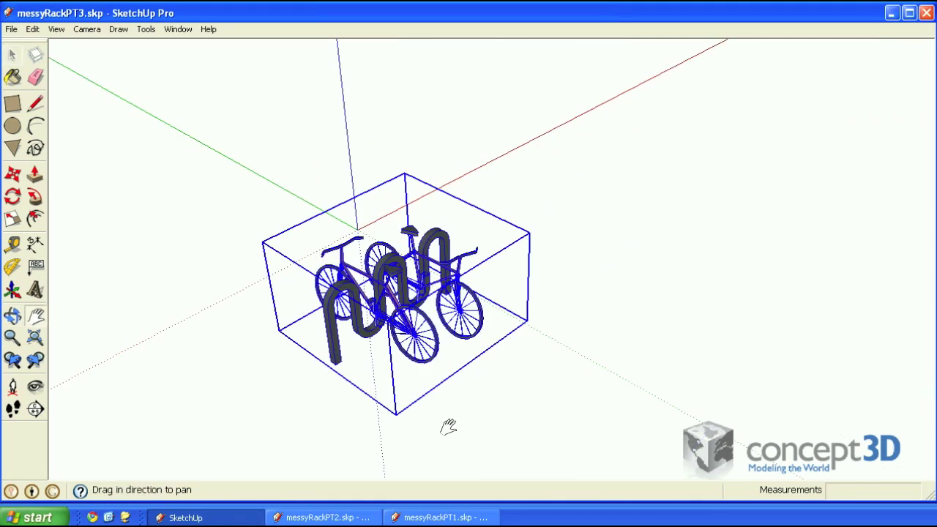
key("s")
left_click_drag(475, 249, 742, 105)
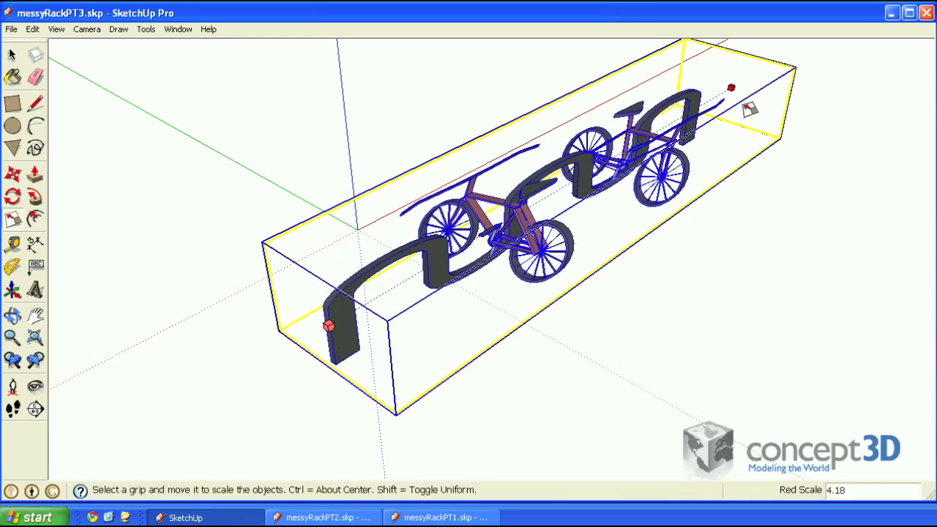
middle_click_drag(705, 151, 685, 195)
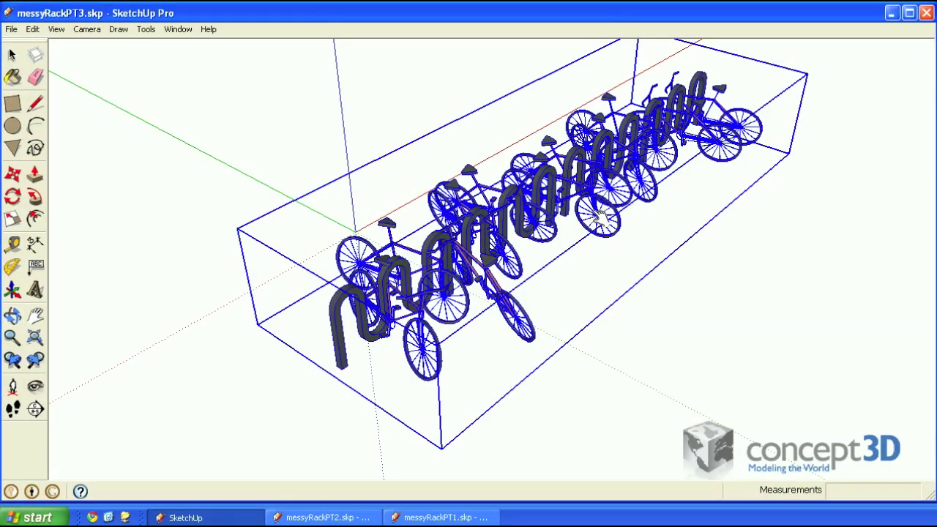
Activate the bikes near the front end of the stretched rack with the Interact tool to vary their placement and visibility.
left_click(517, 322)
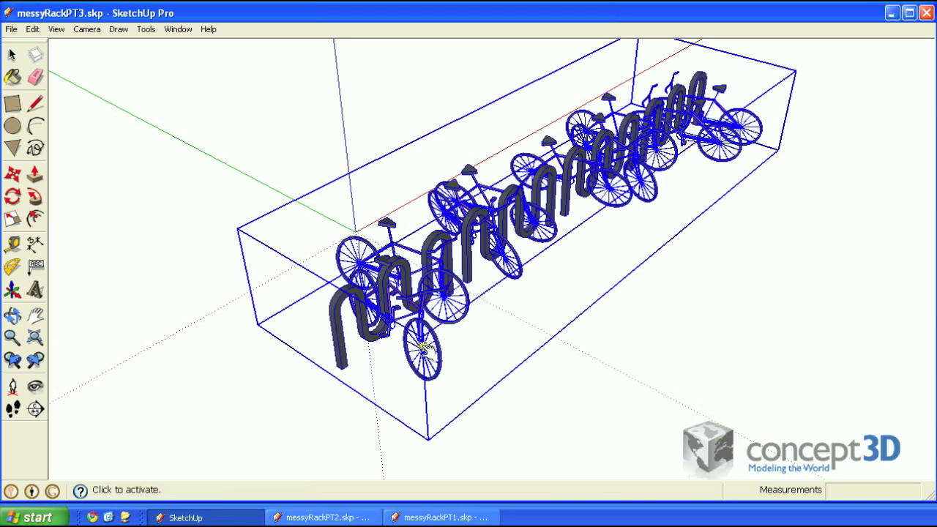
left_click(425, 345)
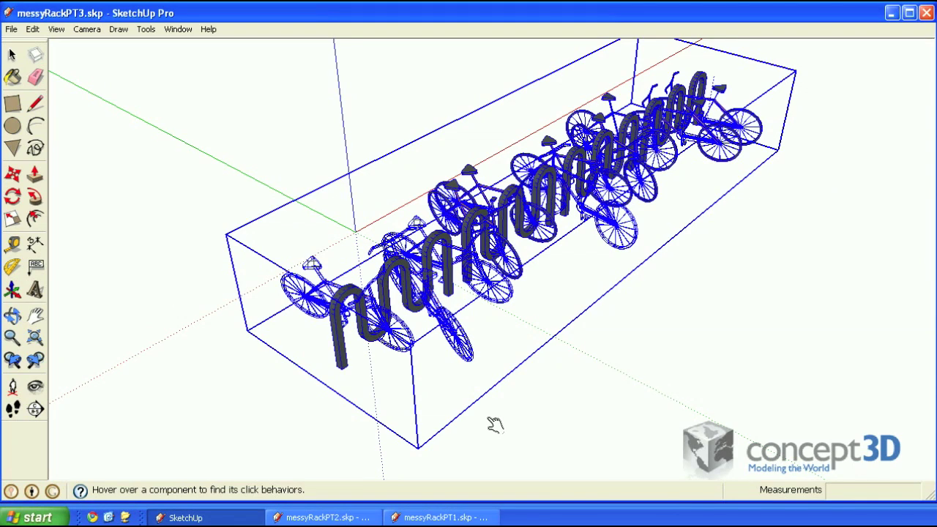
left_click(461, 343)
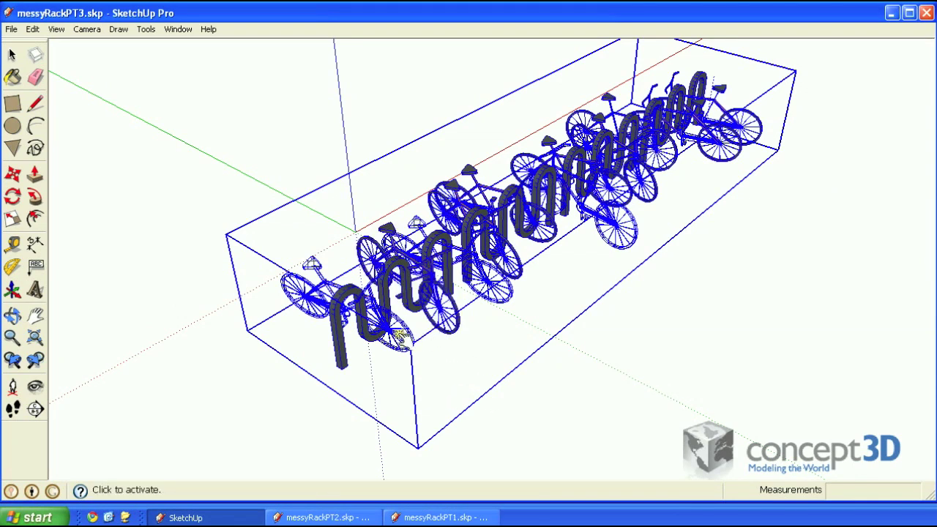
left_click(400, 336)
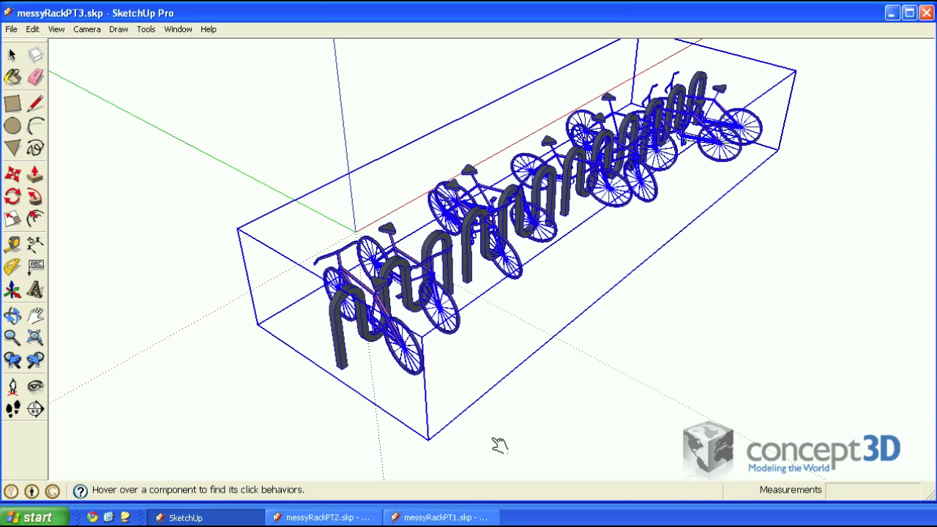
Switch to messyRackPT1.skp and scale the empty rack along the red axis to about 3.50.
left_click(443, 517)
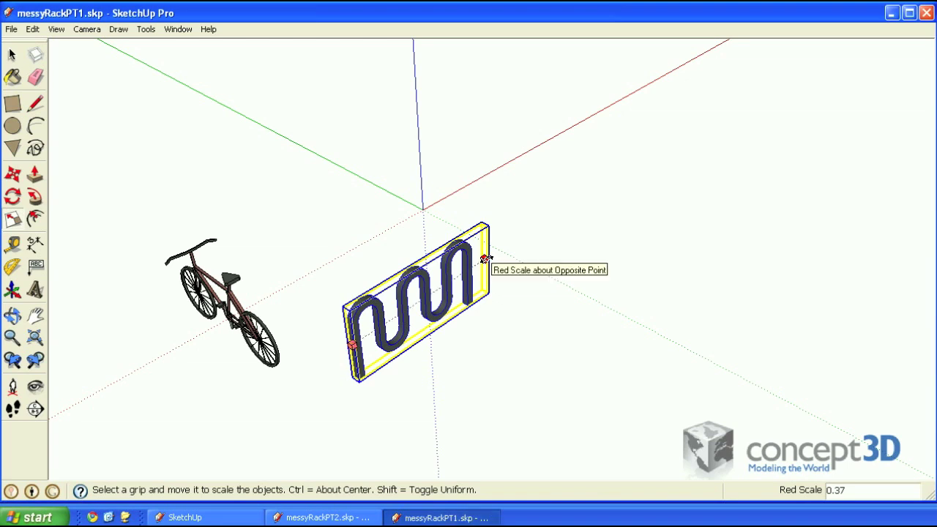
left_click_drag(486, 259, 714, 130)
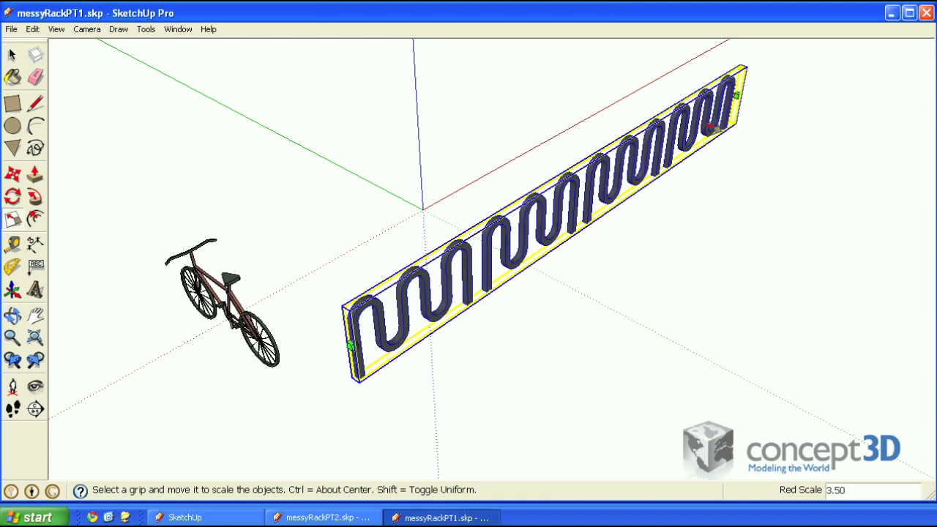
Switch to messyRackPT2.skp and scale the rack with its bikes along the red axis to about 2.39.
left_click(348, 518)
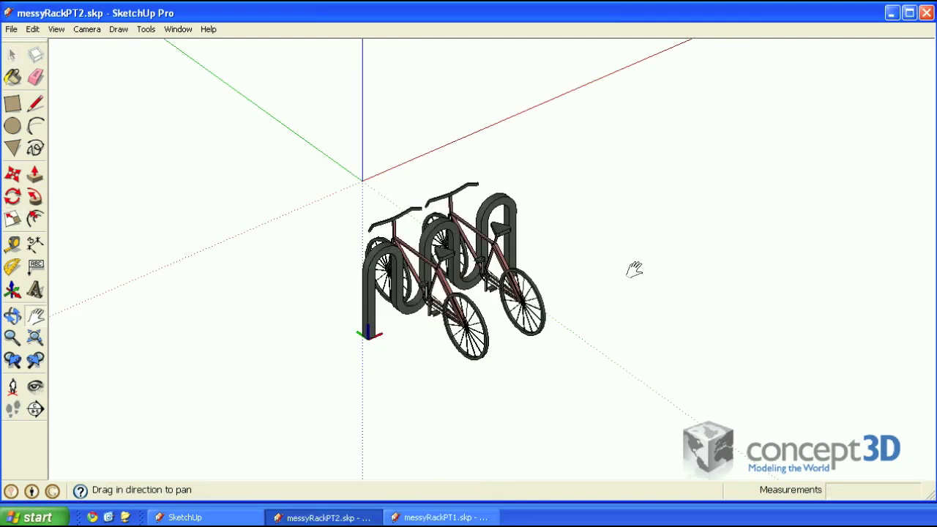
key("space")
left_click(518, 233)
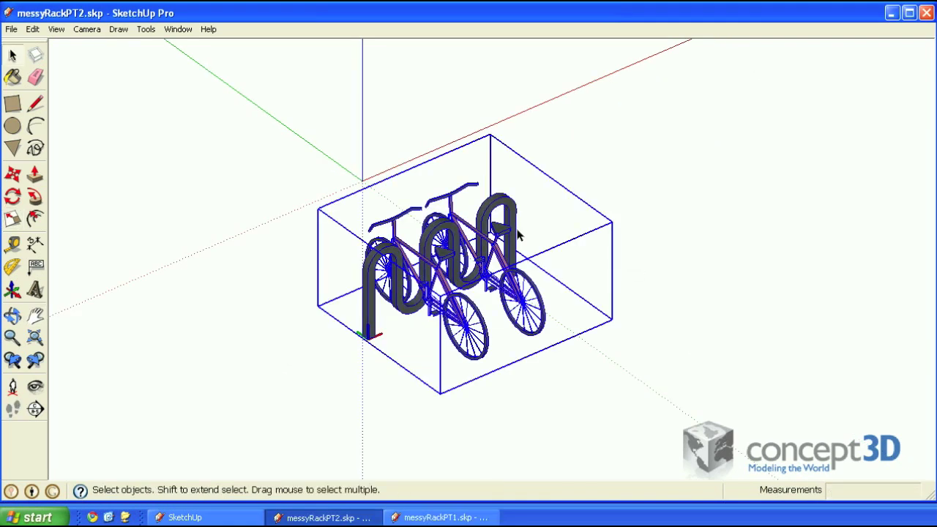
key("s")
left_click_drag(549, 225, 789, 116)
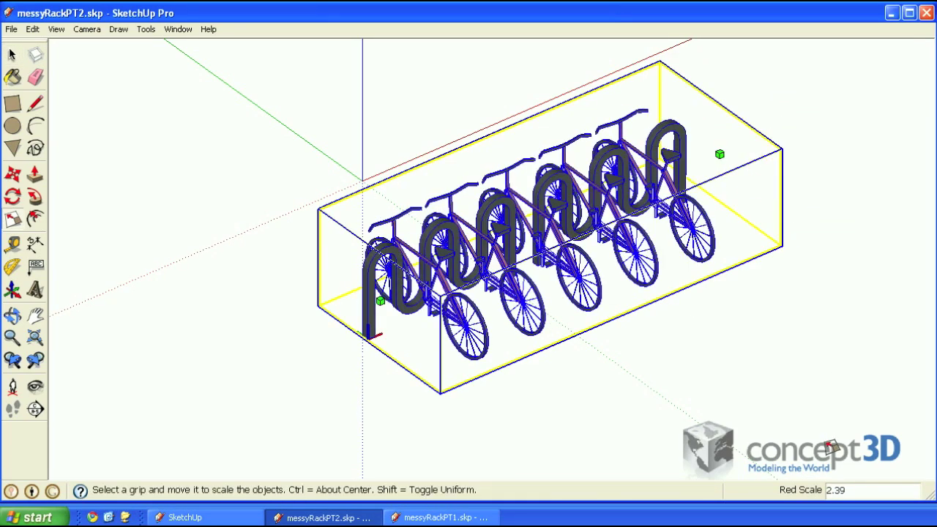
Return to messyRackPT3.skp and hide the two front bikes and one mid-rack bike with the Interact tool.
left_click(221, 518)
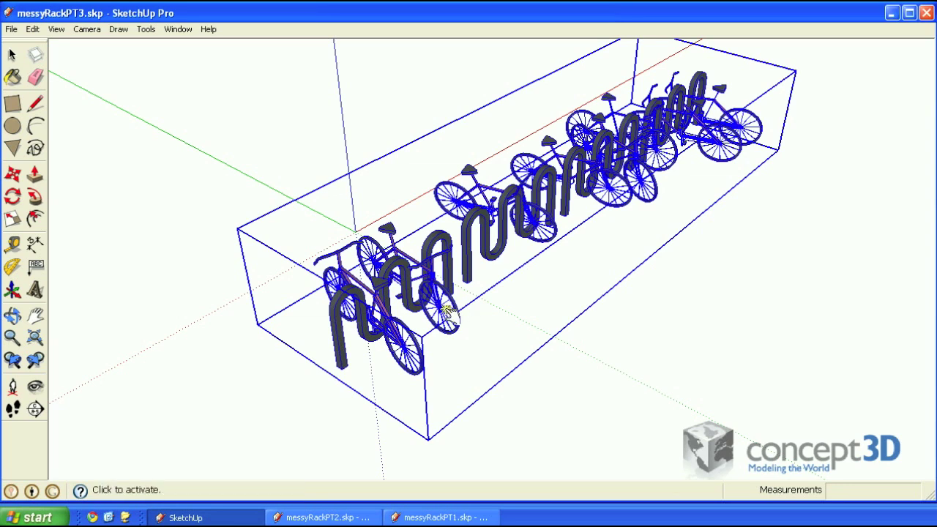
left_click(445, 314)
left_click(409, 349)
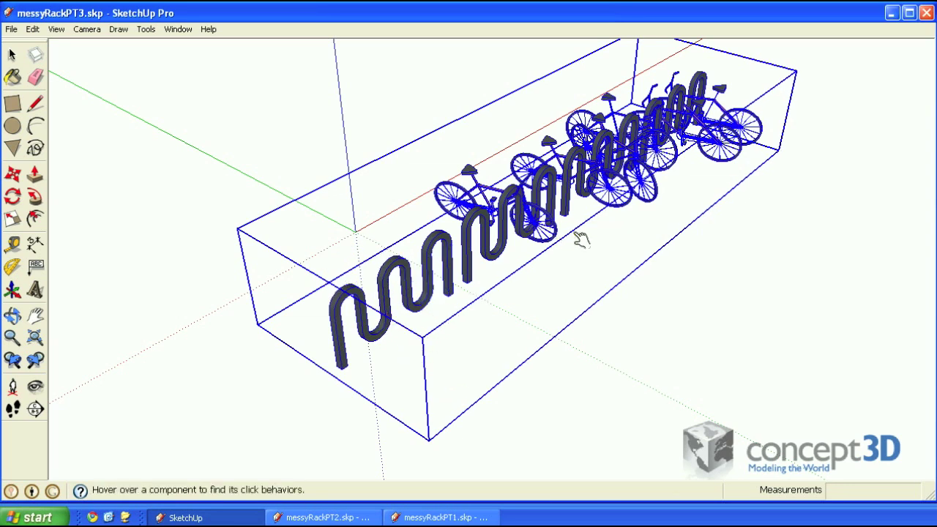
left_click(610, 189)
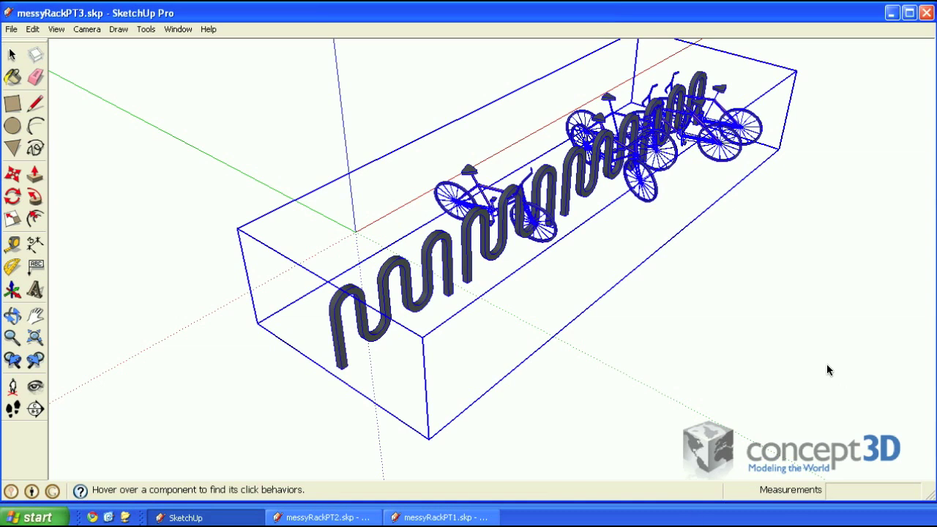
mouse_move(849, 414)
left_mouse_down()
mouse_move(875, 440)
mouse_move(866, 407)
mouse_move(872, 442)
mouse_move(840, 440)
left_mouse_up()
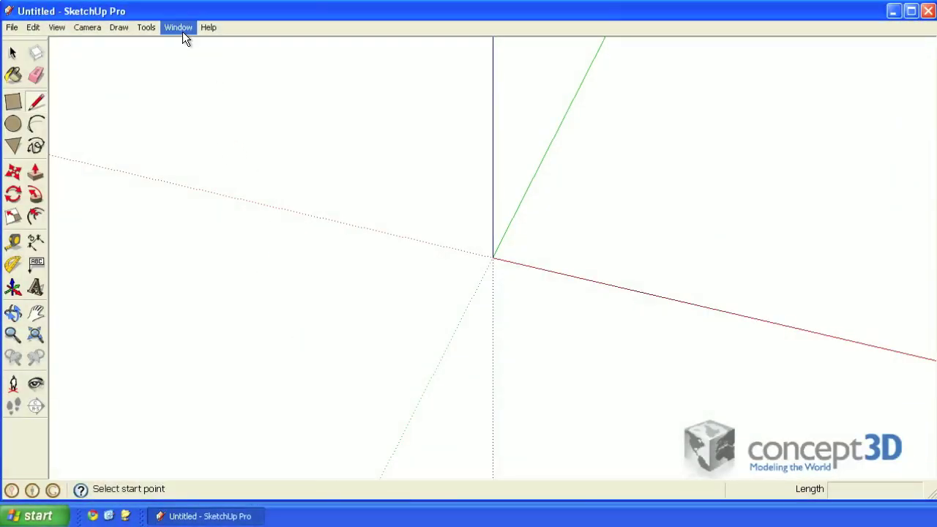
Place the Bike Rack Bikes component from the Components Sampler collection in the new model and close the component browser.
left_click(179, 30)
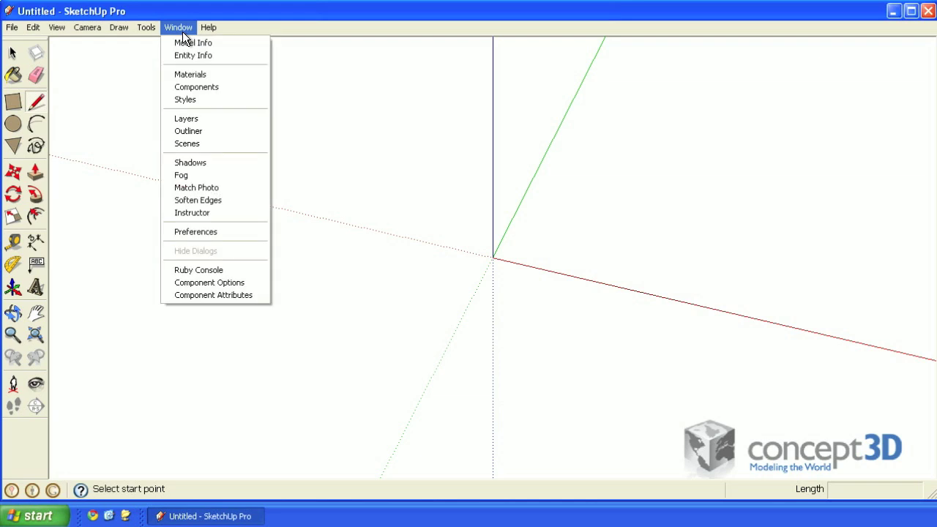
left_click(198, 86)
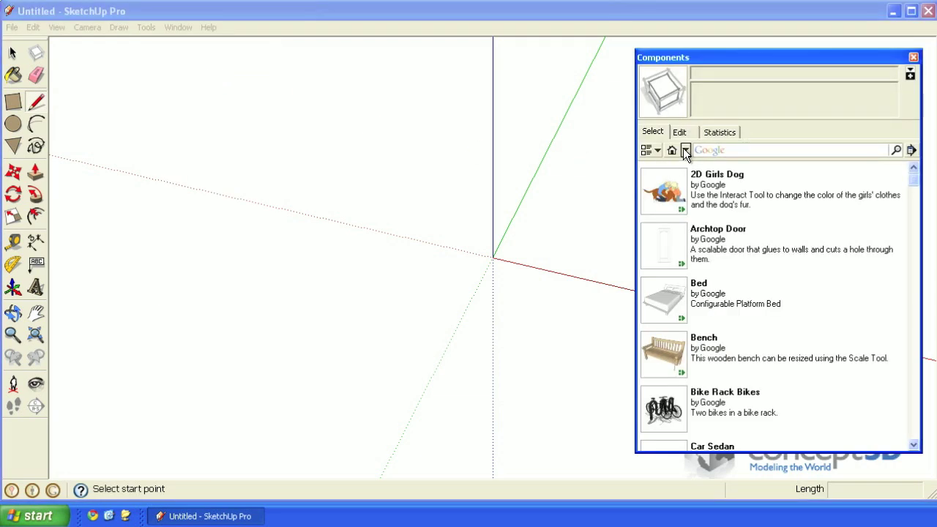
left_click(686, 150)
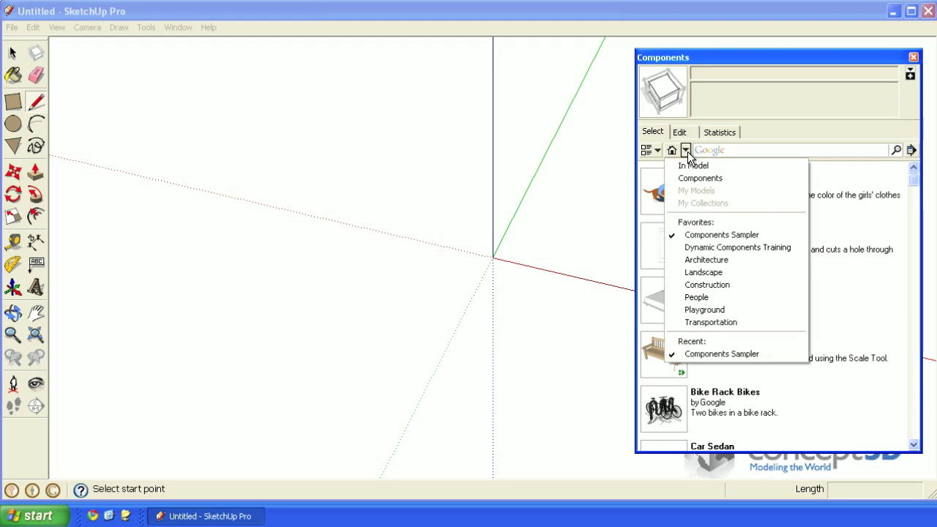
left_click(745, 235)
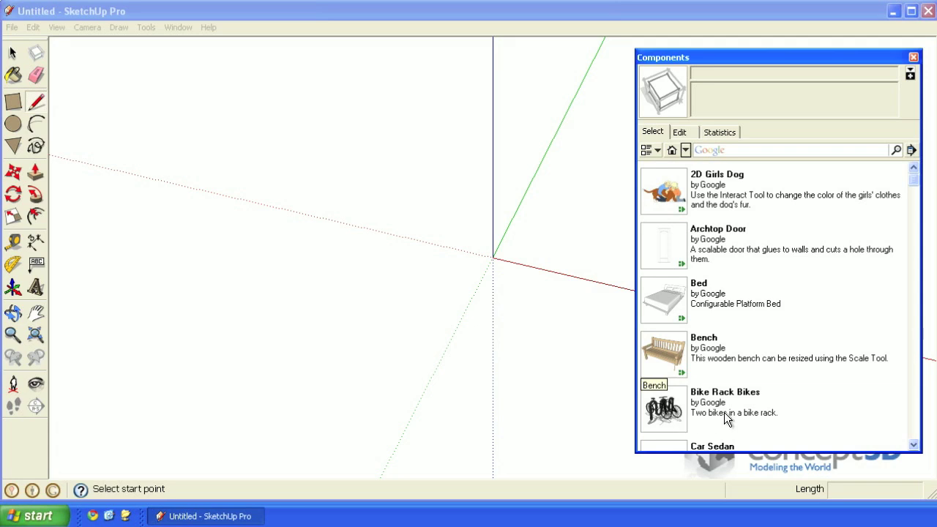
left_click(662, 408)
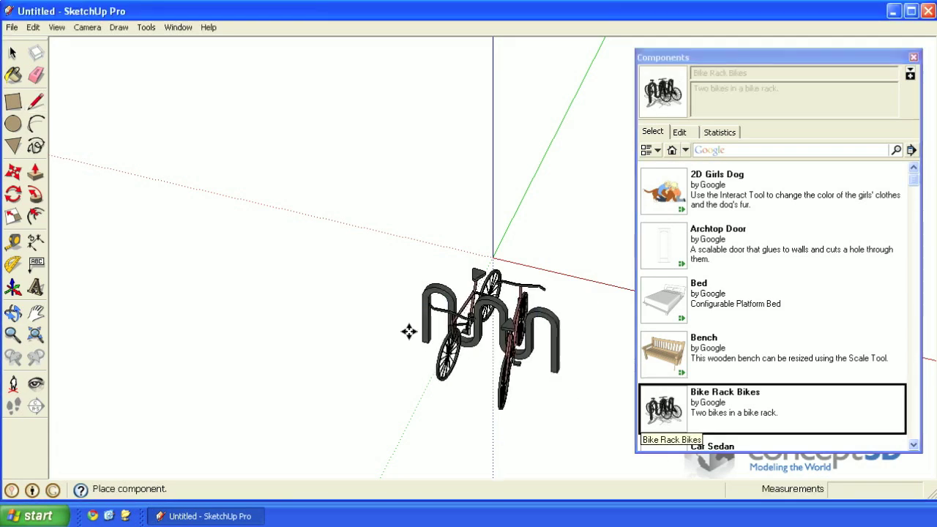
left_click(284, 293)
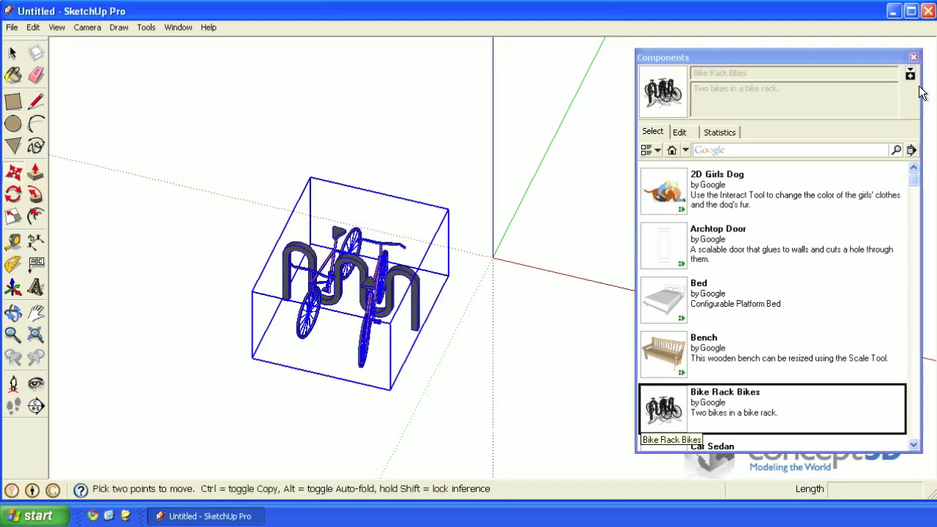
left_click(914, 57)
Try scaling the bike rack component to 3.14 along the red axis and 0.36 along the blue axis, and undo both scalings.
key("o")
left_click_drag(445, 262, 647, 170)
scroll(457, 253, "down", 2)
key("s")
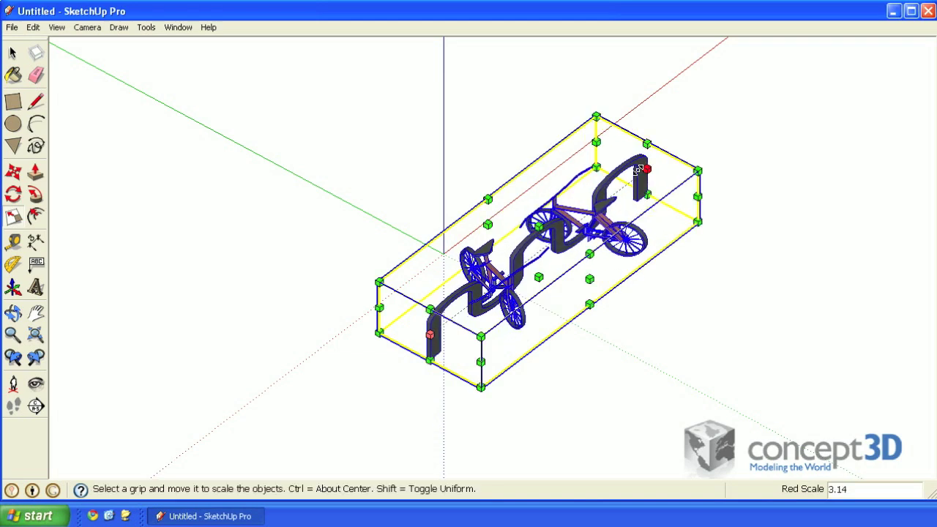
left_click_drag(540, 226, 547, 258)
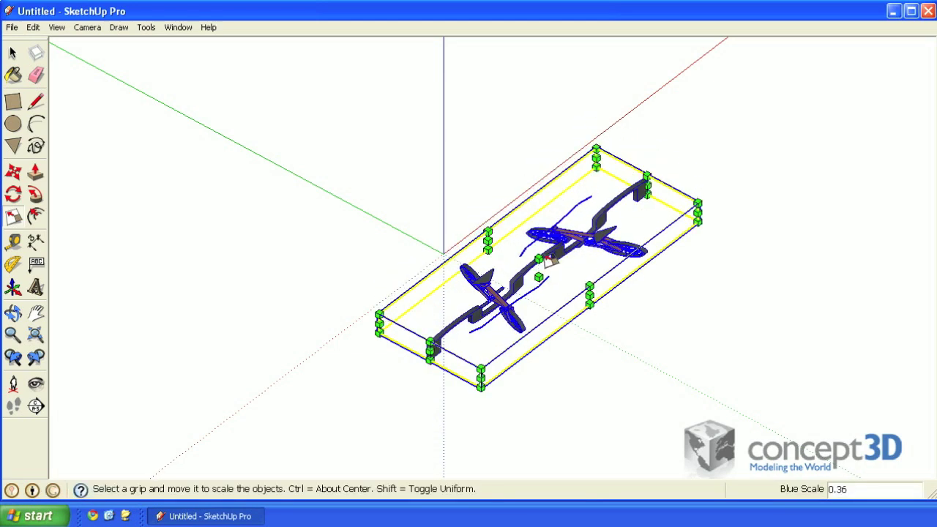
key("ctrl+z")
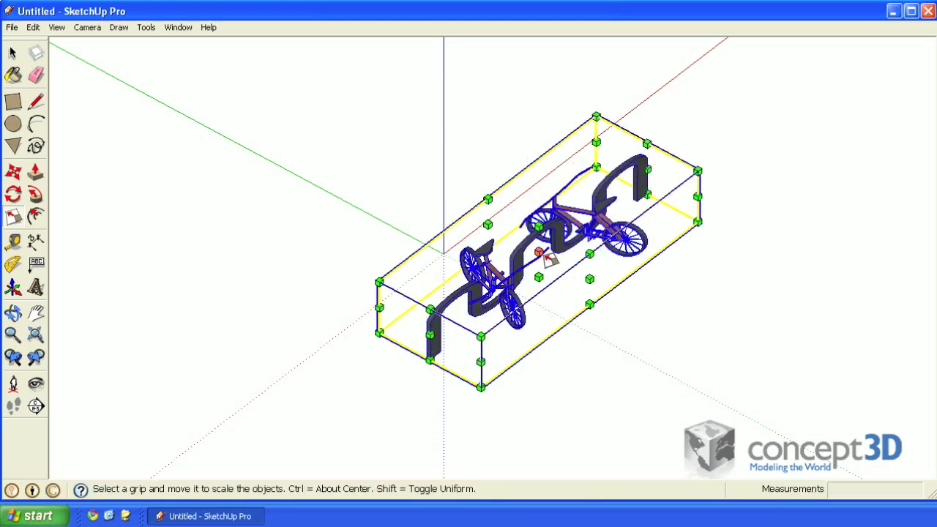
key("ctrl+z")
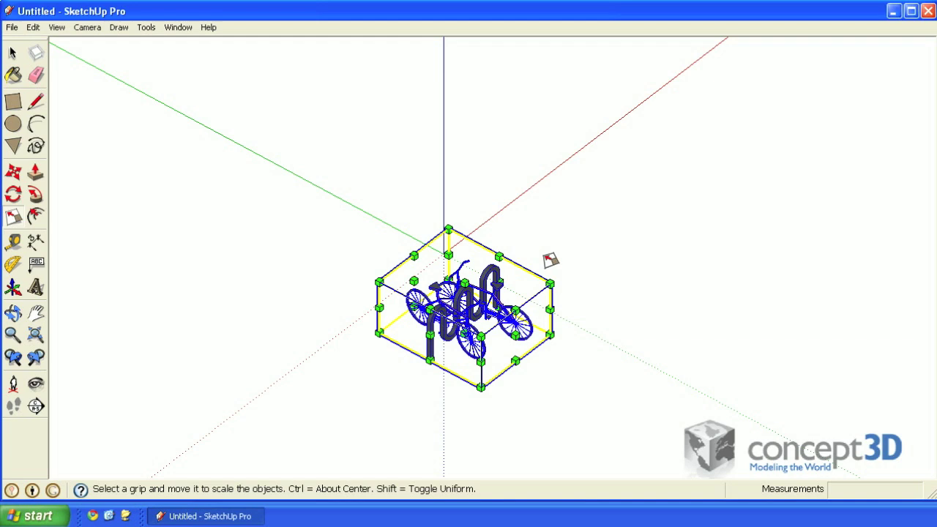
Explode the bike rack component into its separate bikes and rack.
left_click(16, 53)
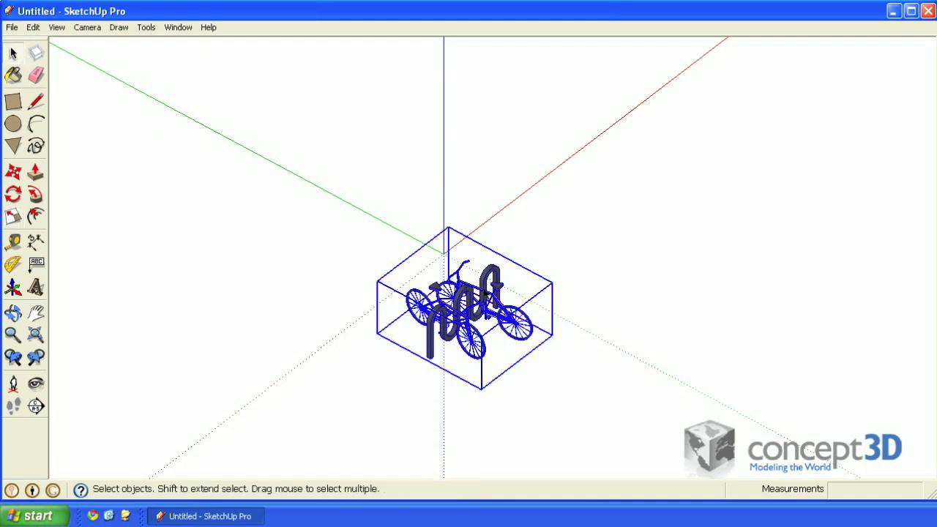
right_click(487, 290)
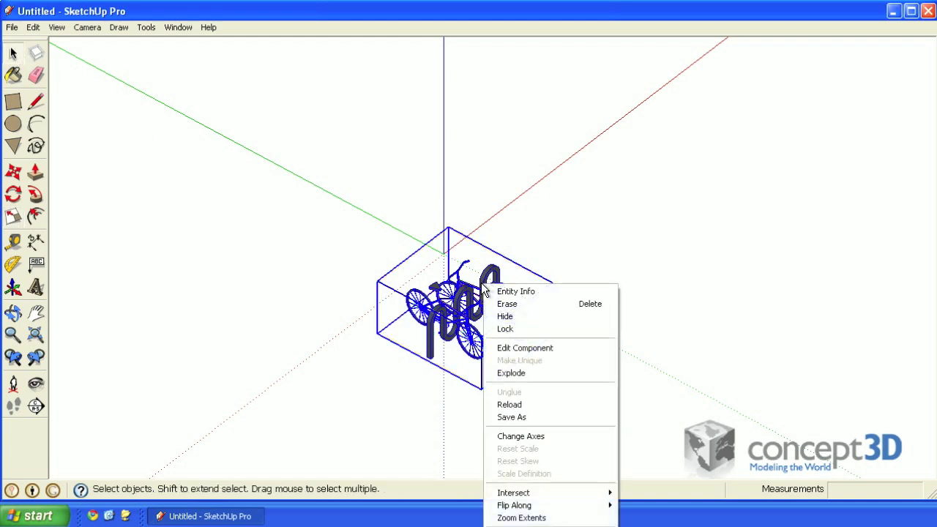
left_click(514, 374)
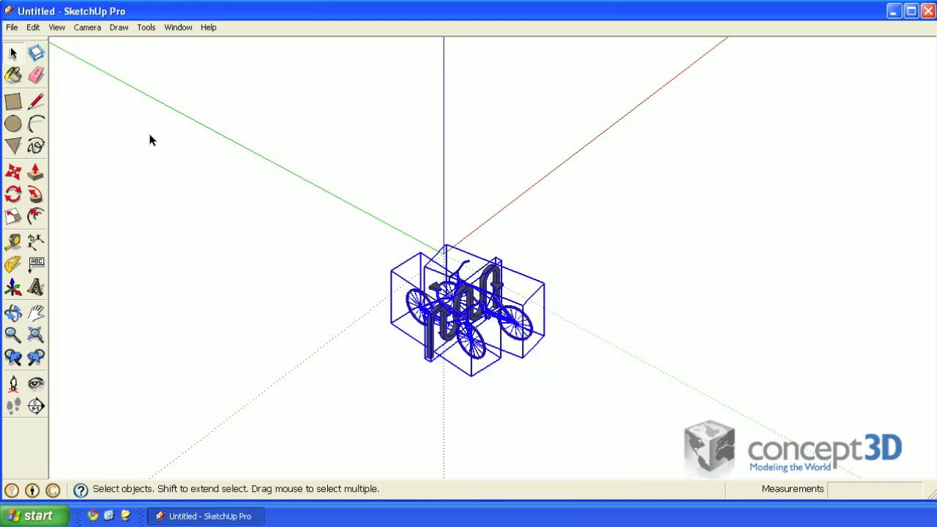
Erase the bike at the far end of the rack and move the remaining bike well clear of the rack.
left_click(36, 75)
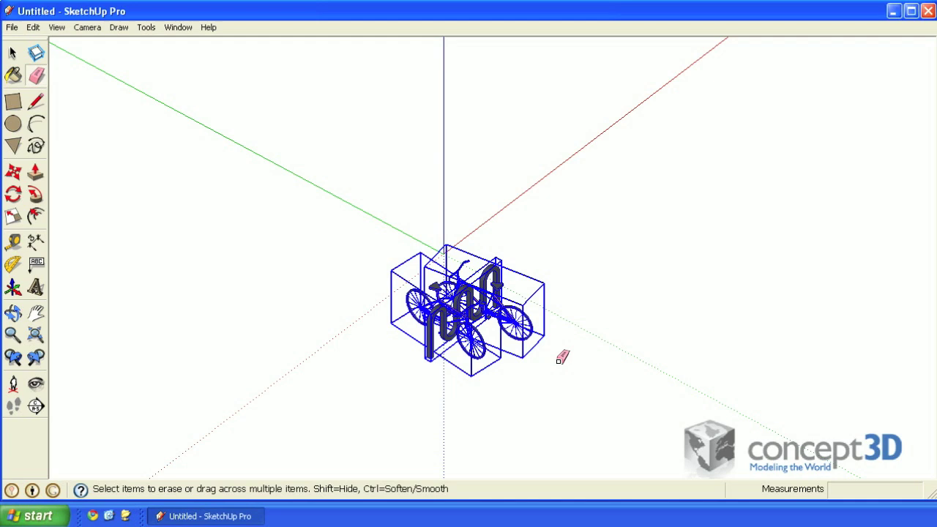
left_click(524, 313)
left_click(13, 171)
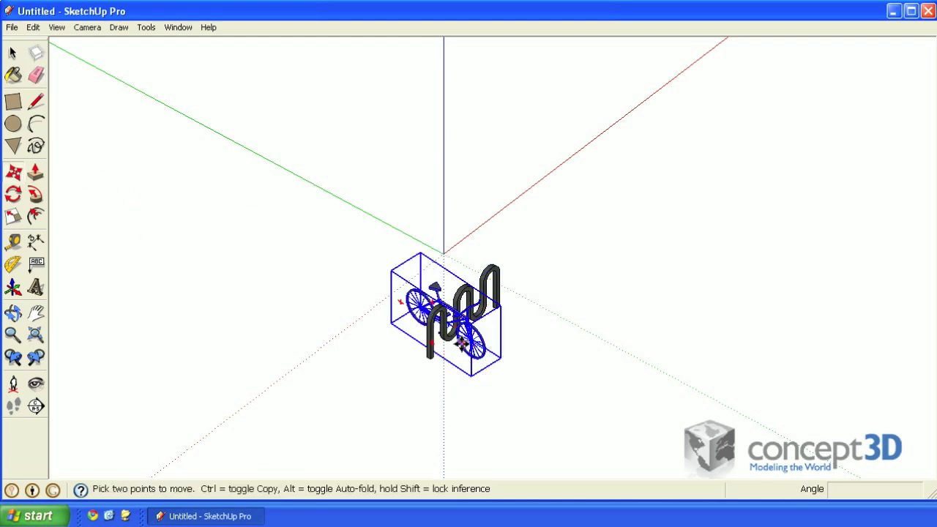
left_click(463, 344)
left_click(140, 248)
Show the Dynamic Components toolbar, keeping the bike rack selected.
scroll(476, 307, "up", 2)
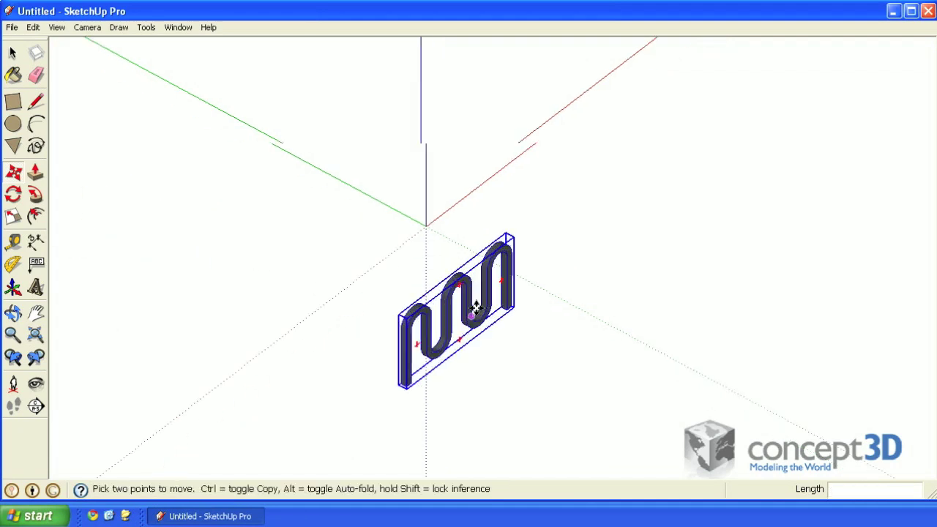
middle_click_drag(476, 308, 457, 209)
key("space")
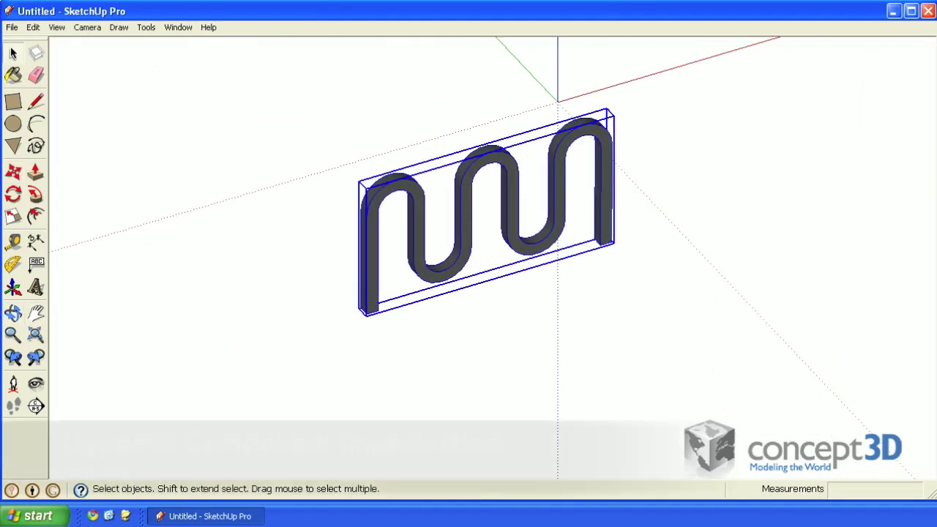
left_click(56, 27)
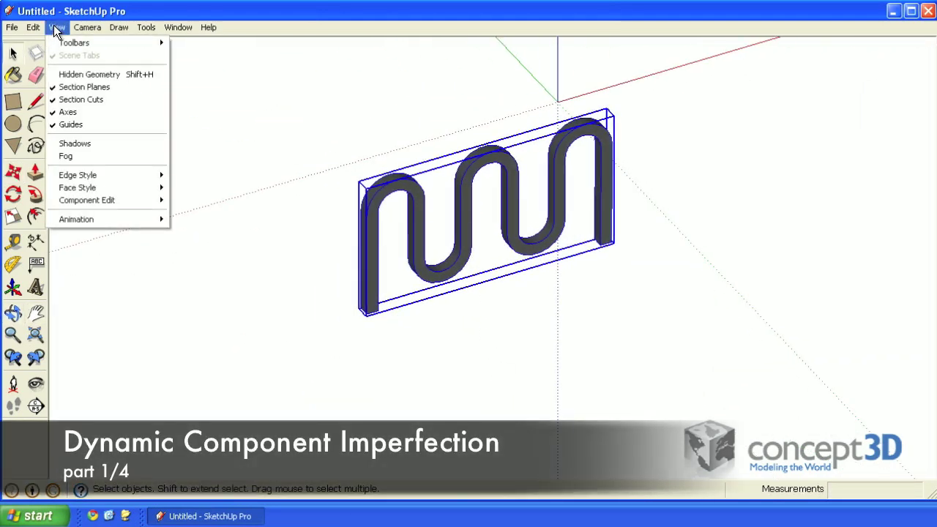
mouse_move(110, 42)
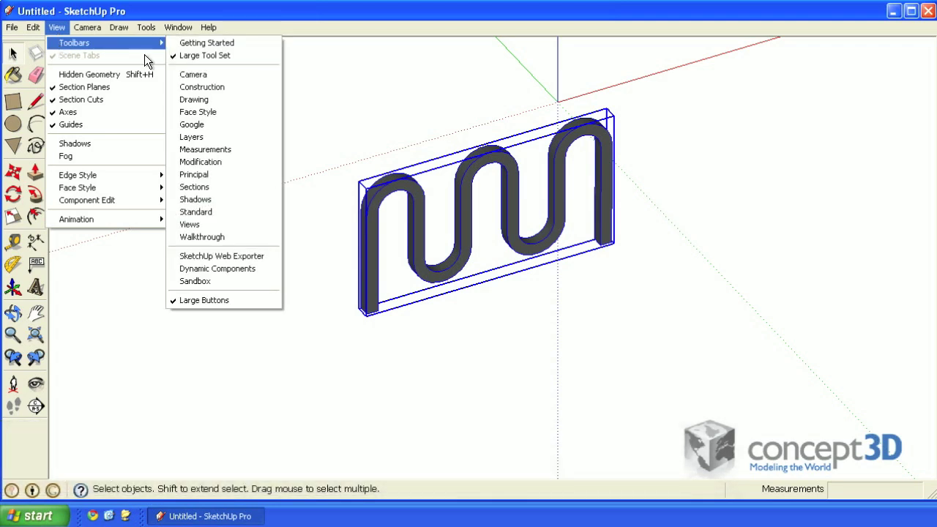
left_click(265, 270)
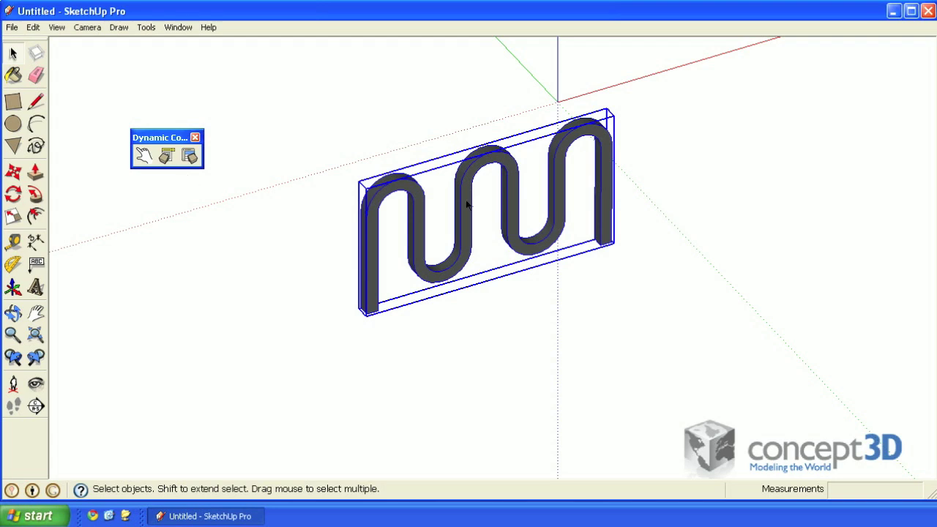
Open the component attributes of the bike rack and add the full set of size attributes LenX, LenY and LenZ.
left_click(188, 156)
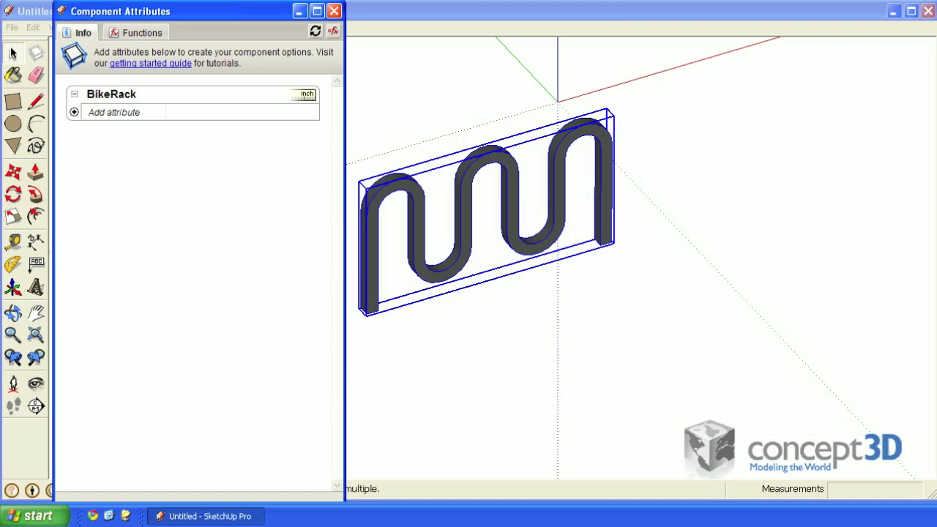
left_click(125, 115)
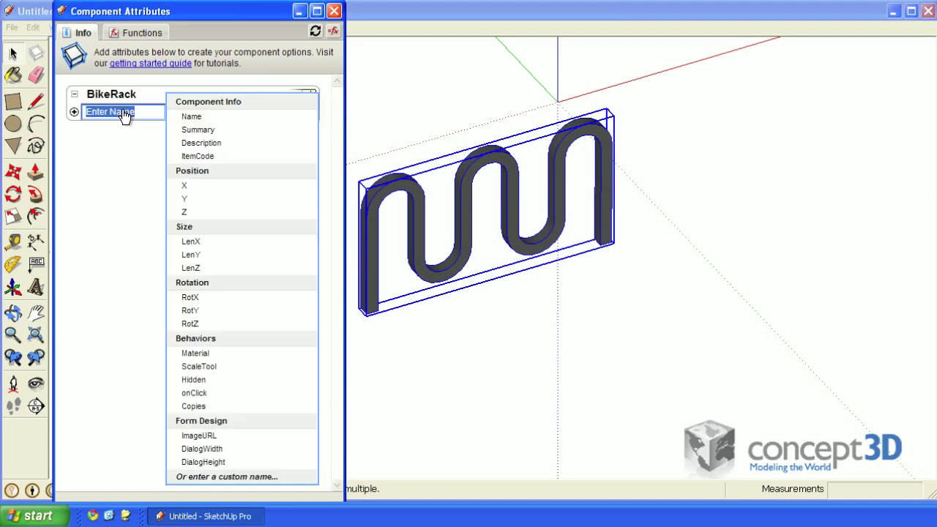
left_click(208, 231)
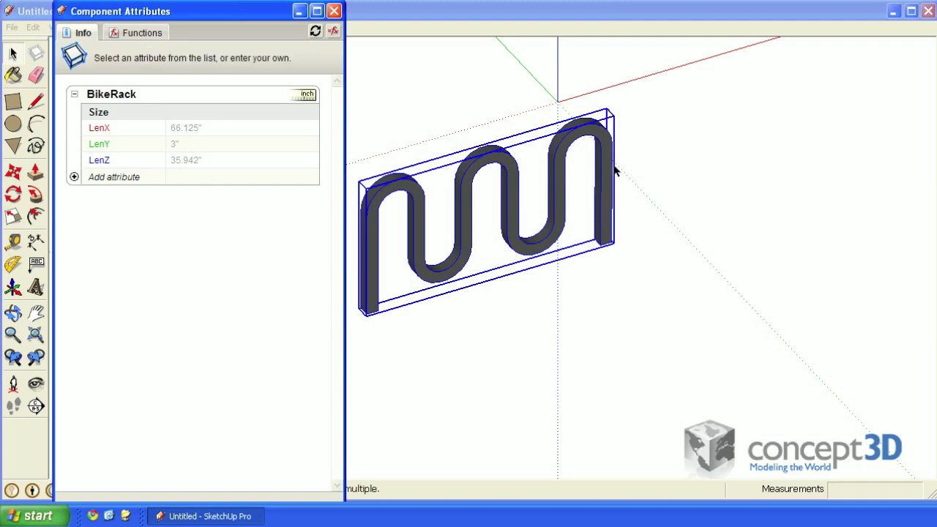
Edit inside the rack component and copy its outer vertical end edge outward along the red axis by the gap between two neighbouring posts.
left_click(13, 53)
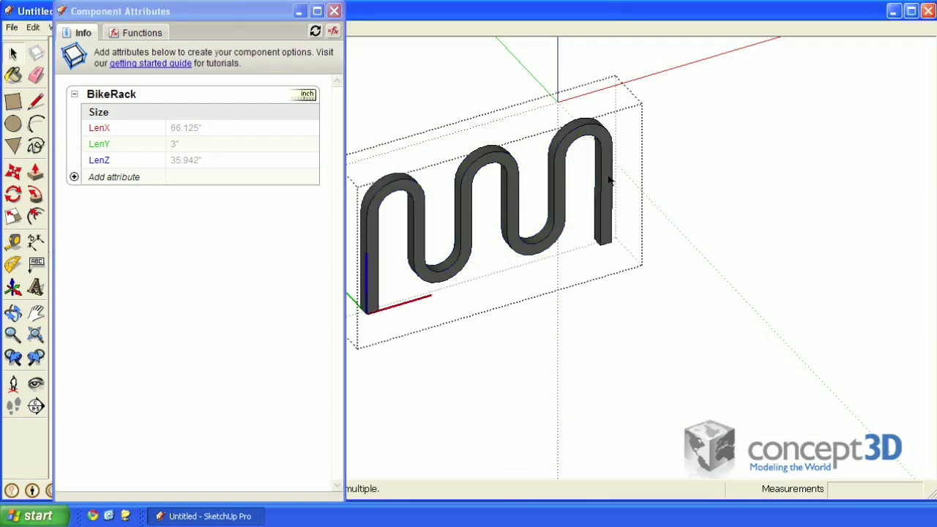
scroll(608, 176, "up", 3)
middle_click_drag(608, 176, 671, 192, "shift")
scroll(699, 198, "up", 3)
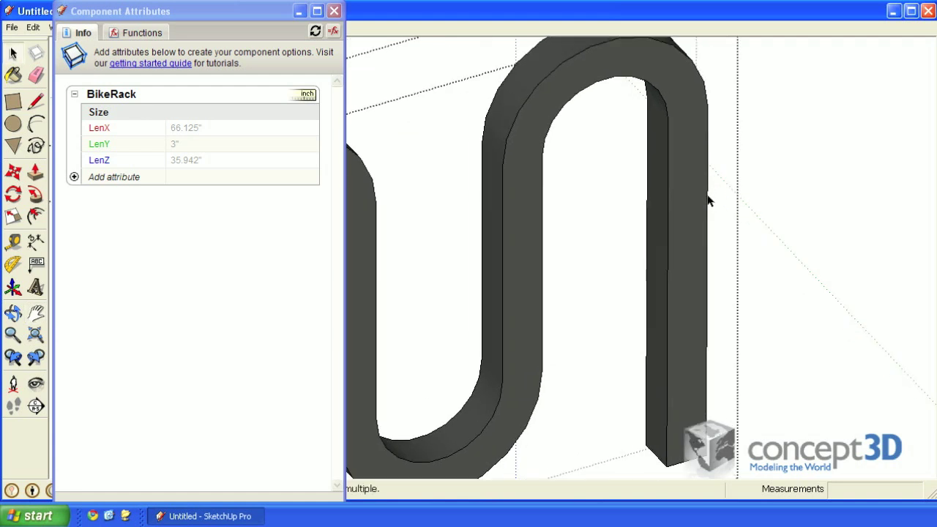
left_click(707, 201)
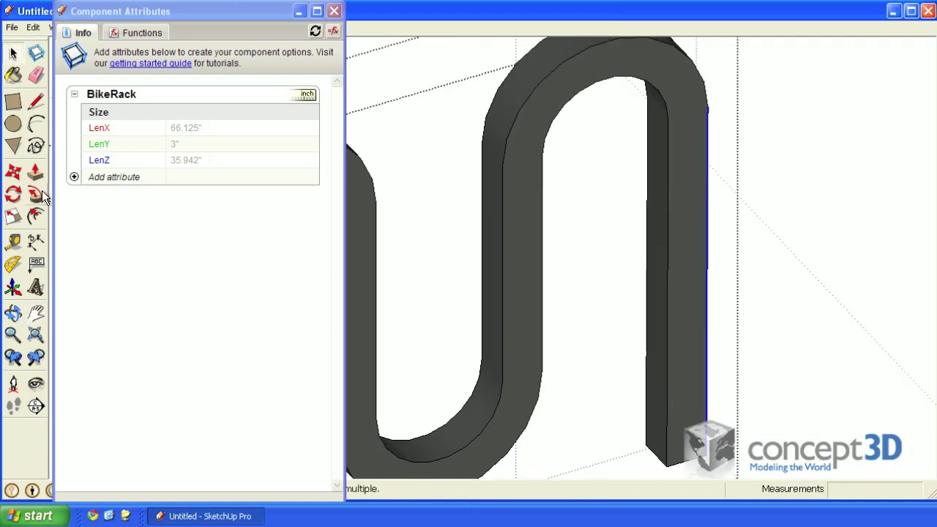
left_click(17, 176)
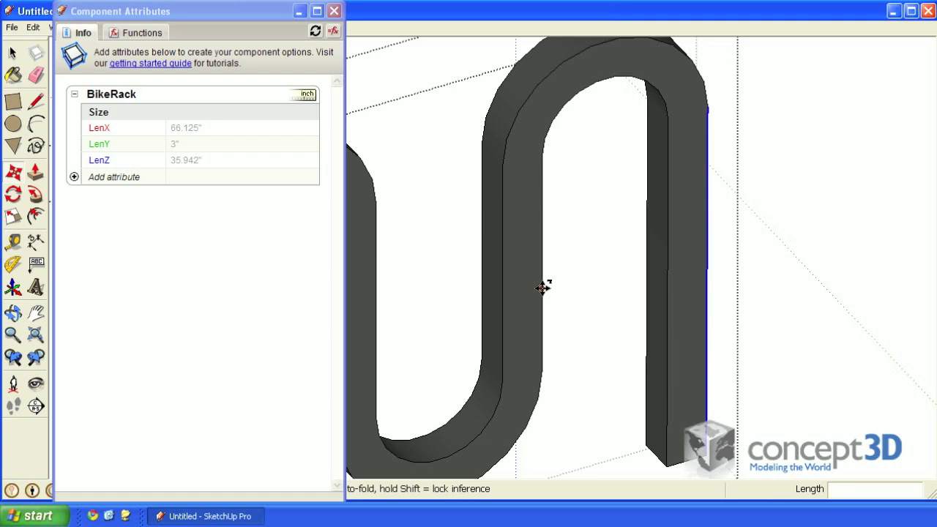
left_click(542, 288)
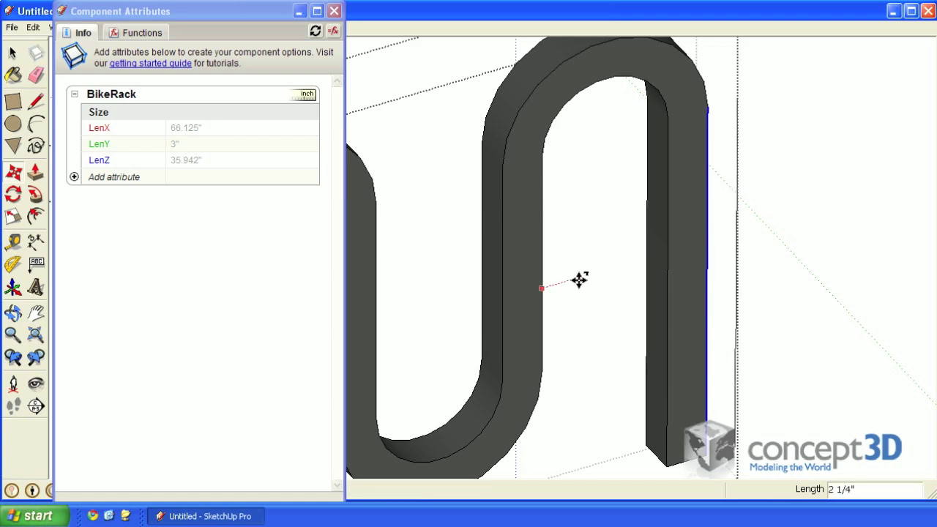
left_click(668, 251)
key("m")
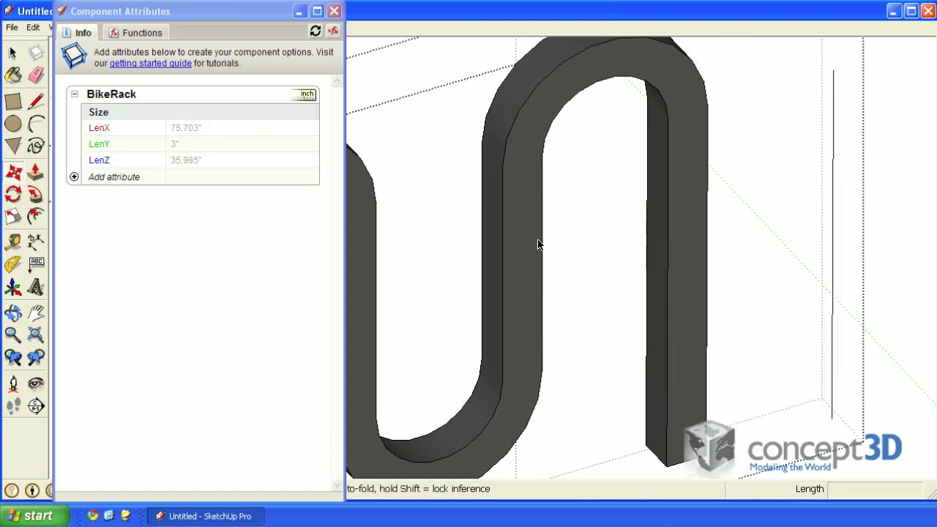
left_click_drag(542, 213, 538, 255)
left_click_drag(668, 195, 665, 238)
left_click_drag(525, 235, 672, 215)
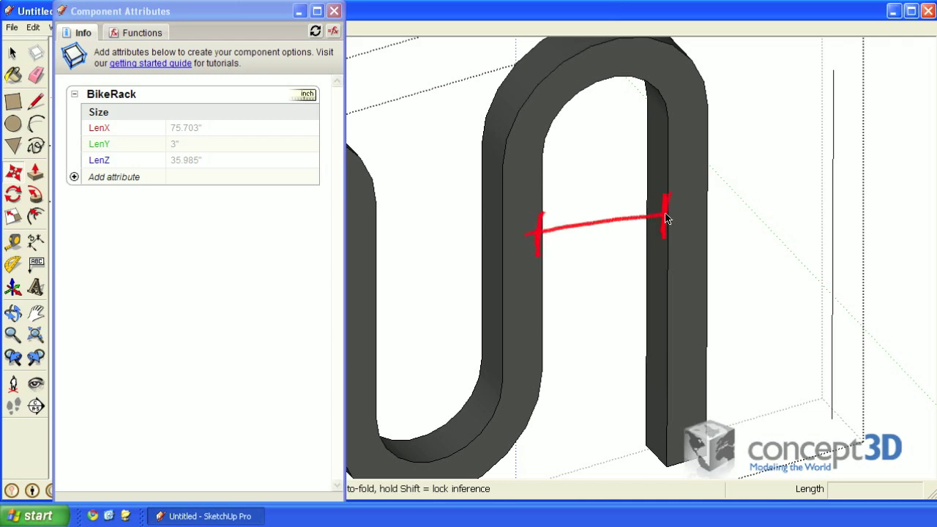
mouse_move(709, 278)
left_mouse_down()
mouse_move(708, 303)
mouse_move(707, 290)
mouse_move(848, 284)
mouse_move(831, 299)
left_mouse_up()
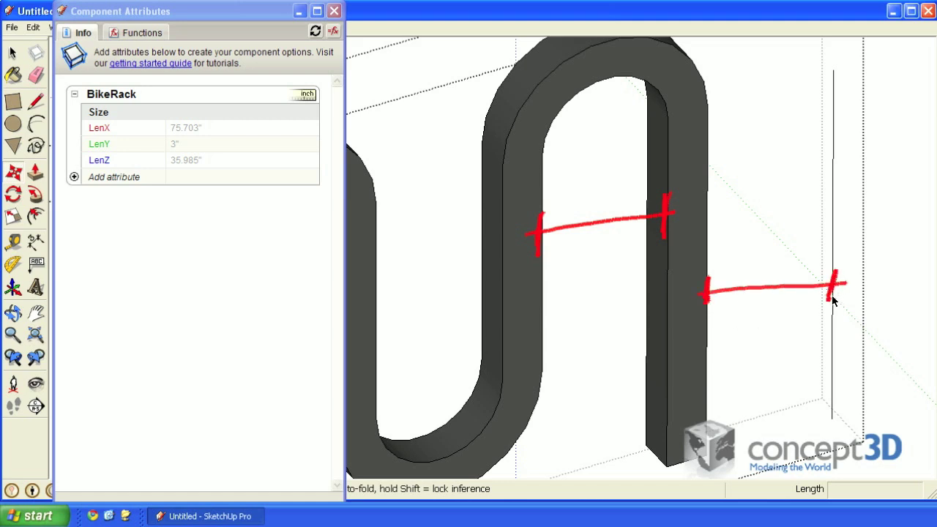
key("Escape")
Turn all the geometry inside the rack, including the copied spacer edge, into a nested component named RackPart and finish editing the rack.
scroll(573, 347, "down", 6)
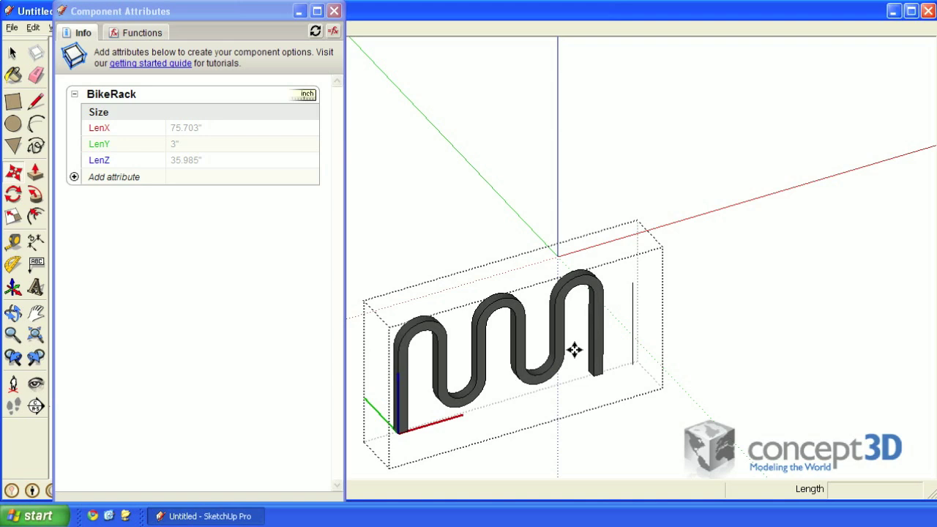
mouse_move(574, 350)
middle_mouse_down("shift")
mouse_move(561, 345)
mouse_move(623, 256)
middle_mouse_up("shift")
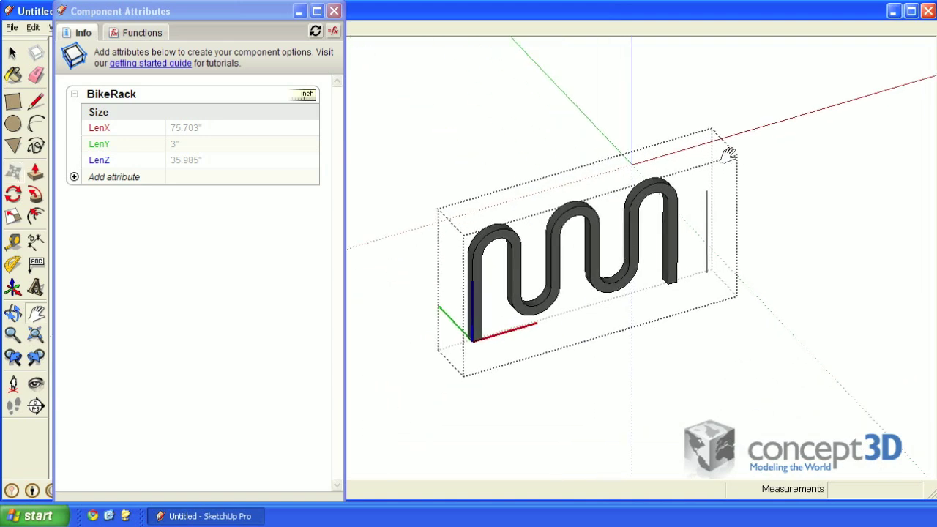
key("m")
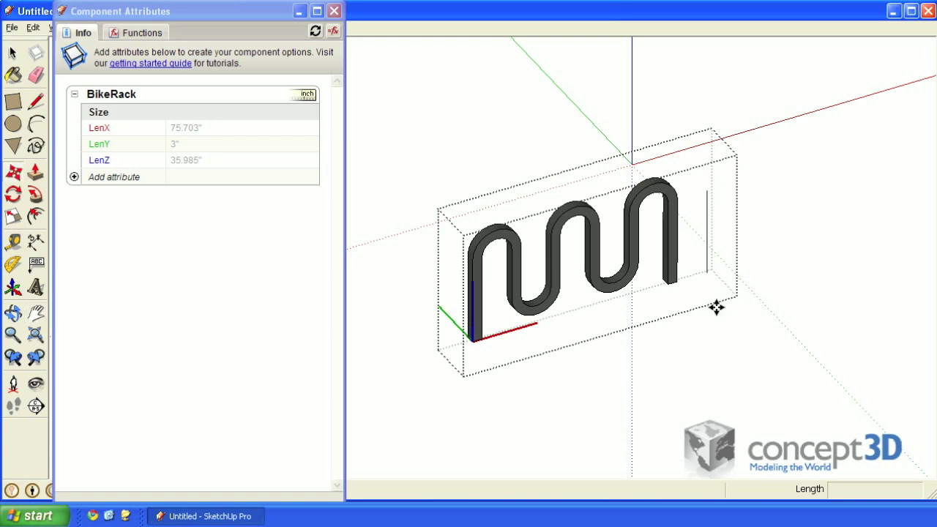
key("ctrl+a")
right_click(635, 219)
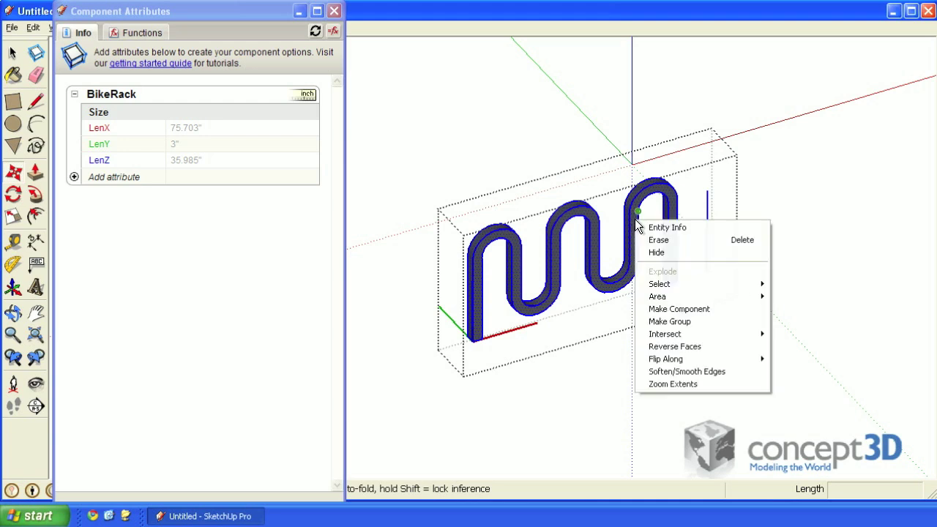
left_click(673, 309)
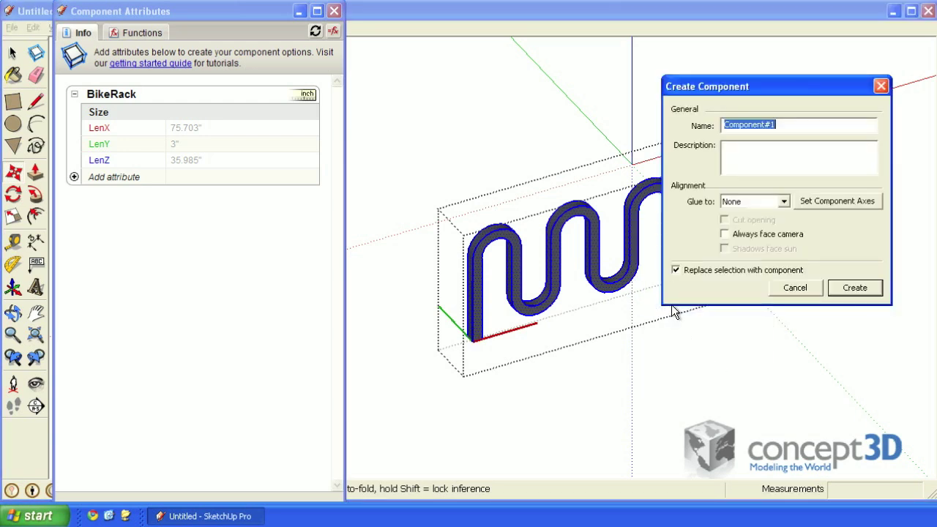
type("RackPart")
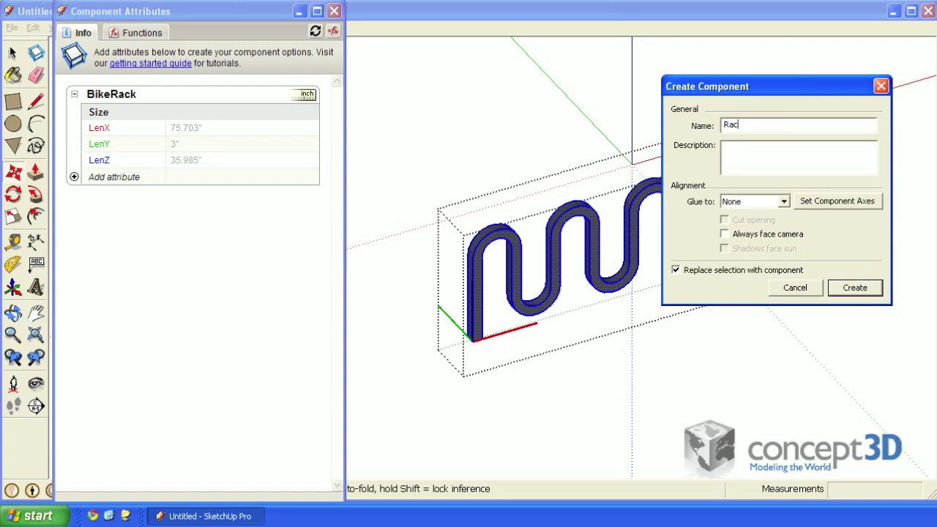
left_click(847, 290)
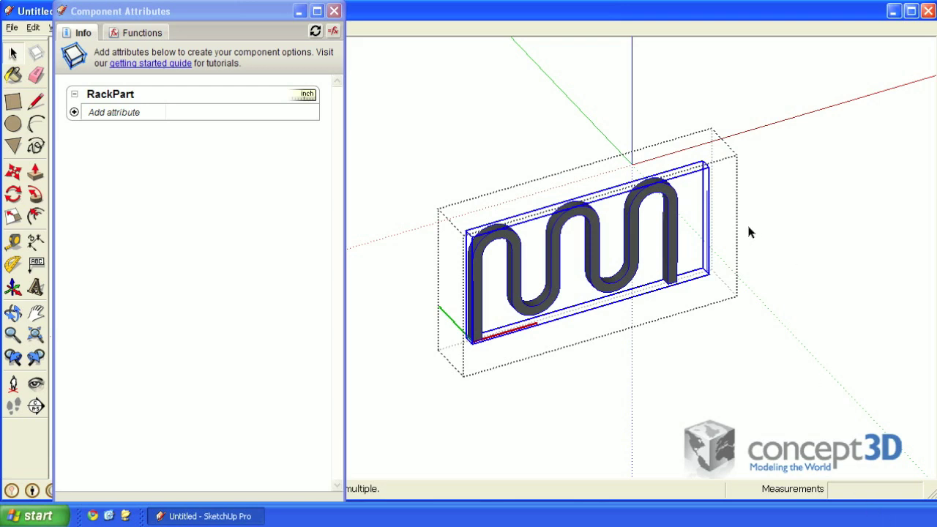
left_click(819, 219)
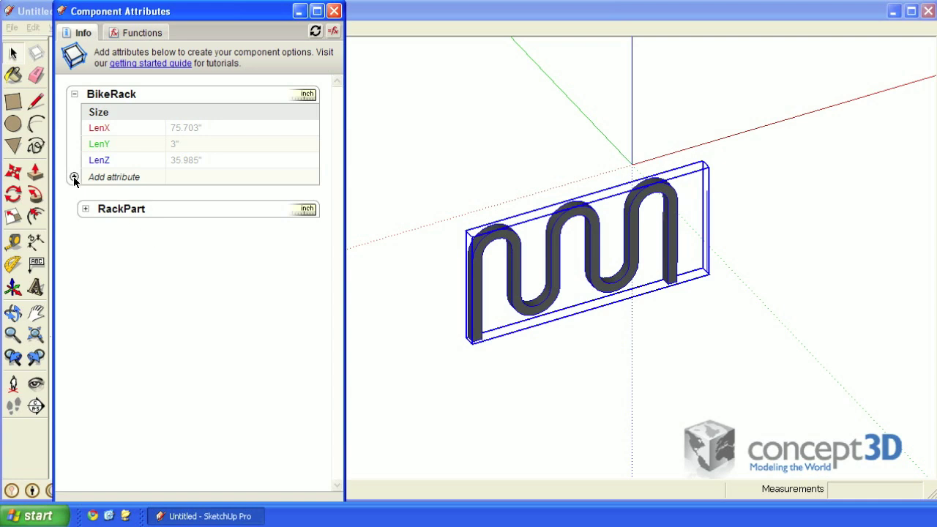
Add a ScaleTool attribute to BikeRack that allows only scaling along red (X), disabling all the other scale handles.
left_click(98, 178)
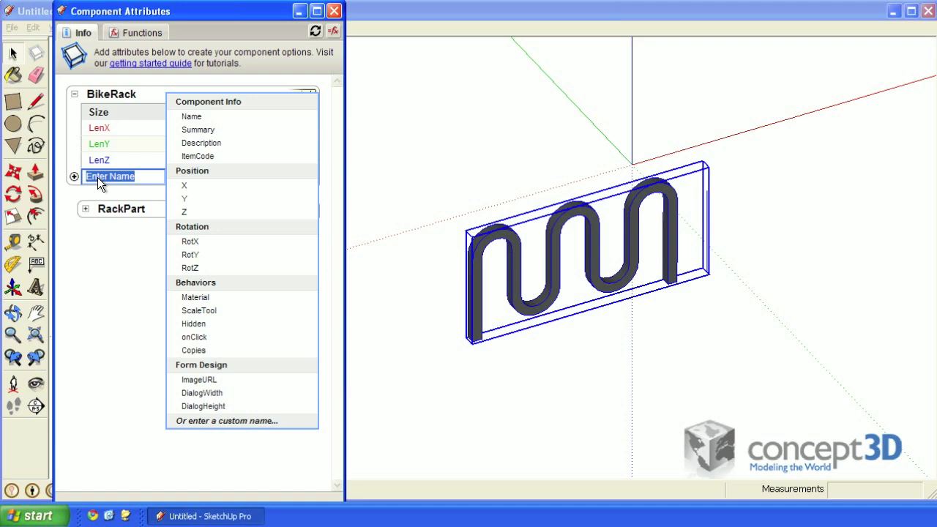
left_click(194, 312)
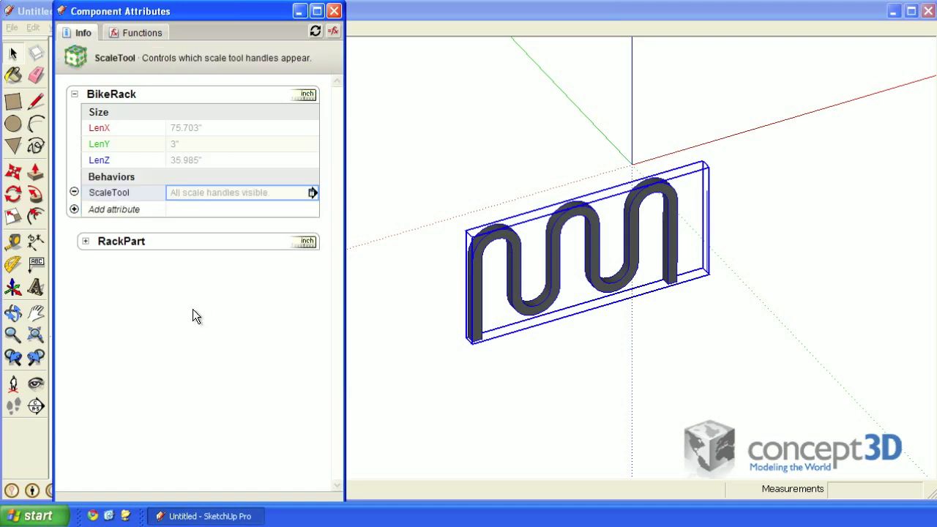
left_click(197, 194)
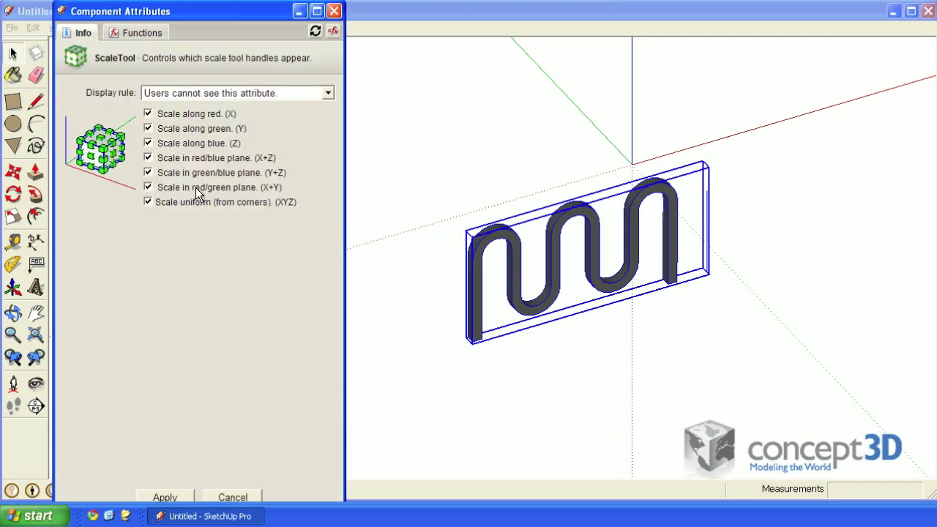
left_click(148, 129)
left_click(148, 143)
left_click(148, 159)
left_click(148, 173)
left_click(148, 188)
left_click(148, 202)
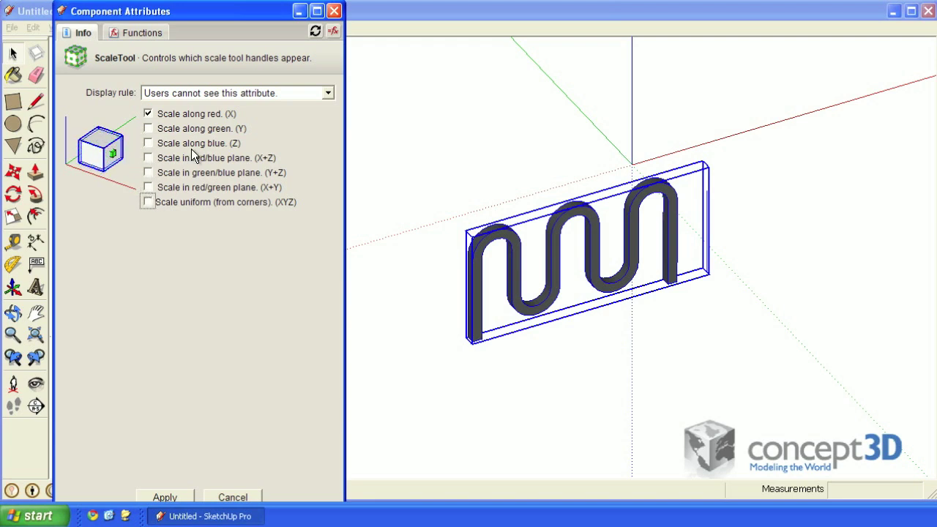
left_click(174, 497)
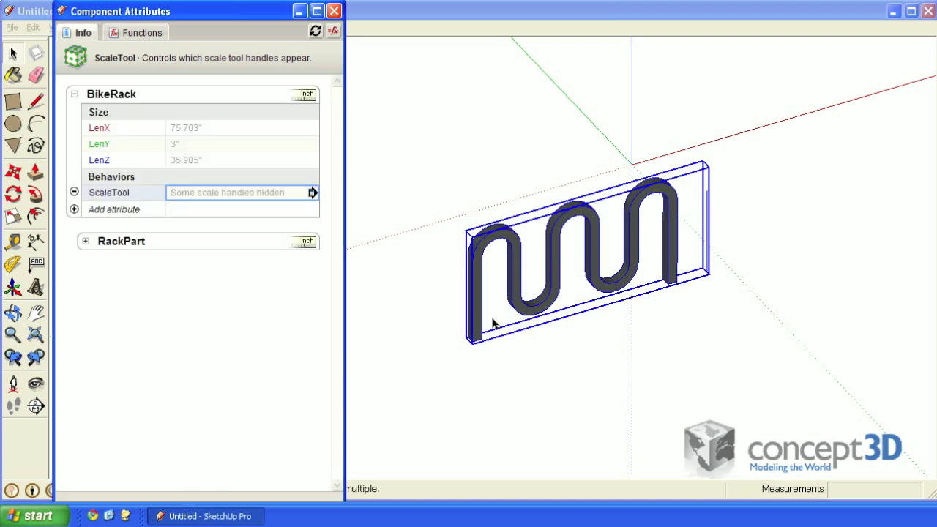
Try scaling the bike rack along the red axis by 1.67 and back down by 0.32, and undo both scalings.
left_click(670, 213)
left_click(13, 216)
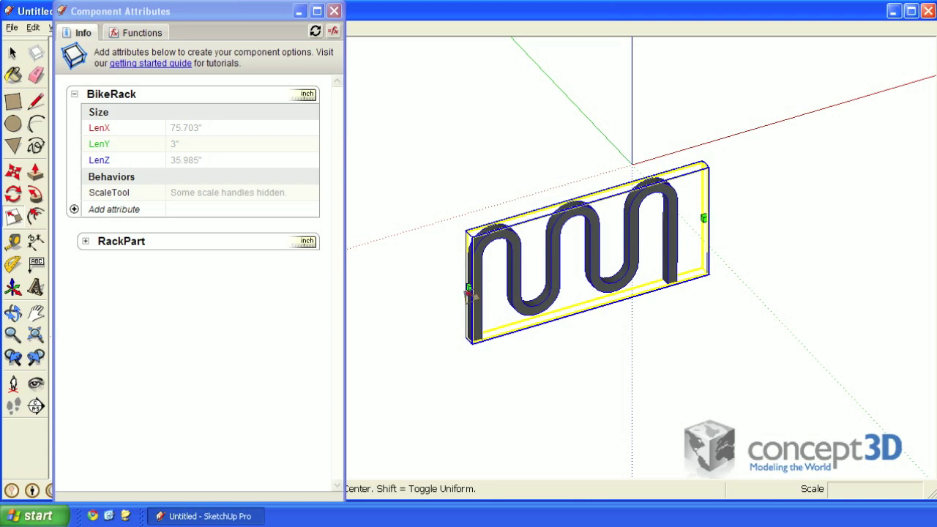
left_click_drag(704, 218, 862, 174)
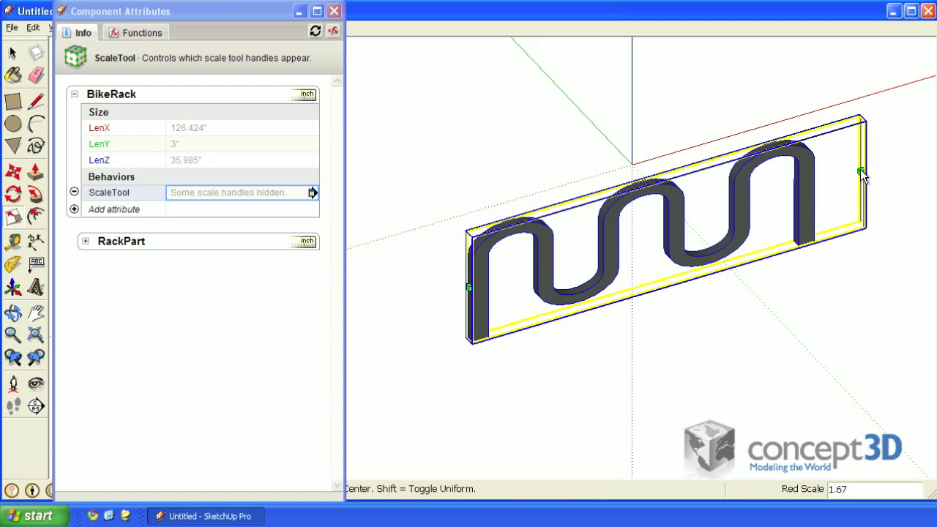
left_click_drag(862, 175, 580, 337)
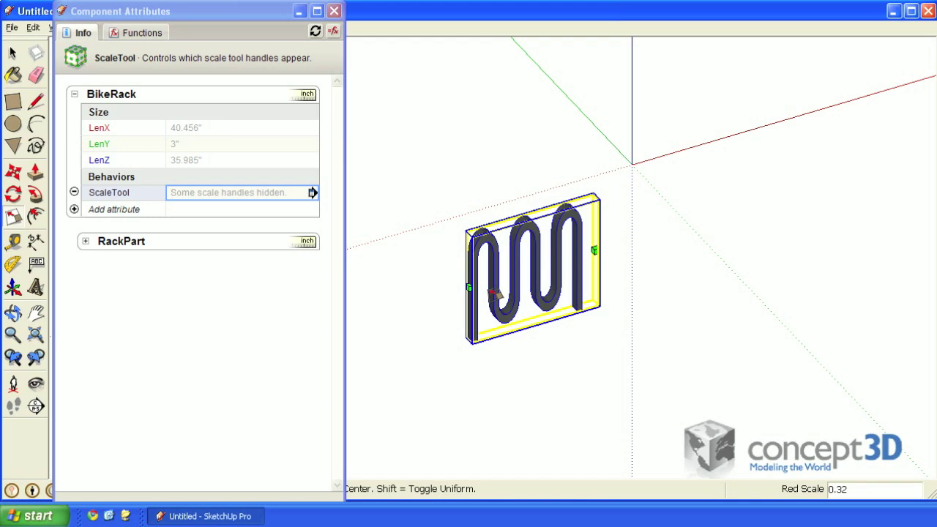
key("ctrl+z")
key("ctrl+z")
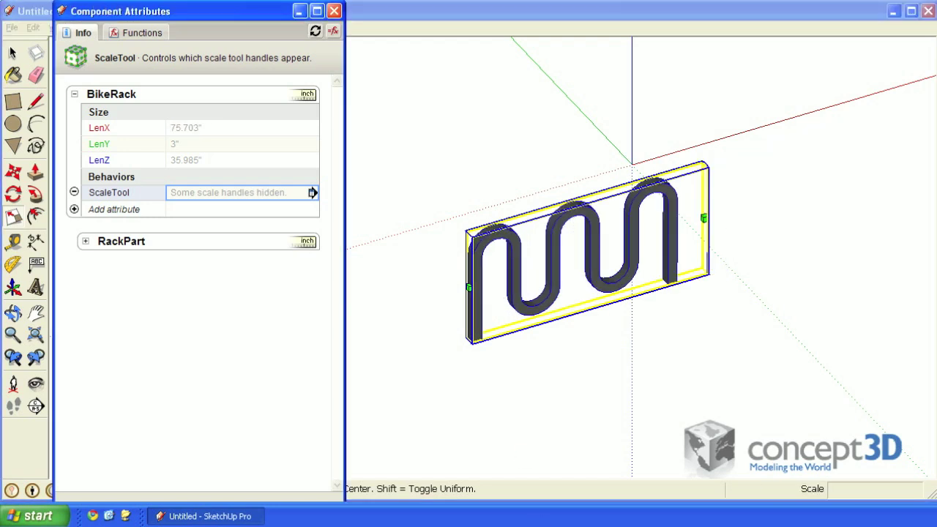
Add the size attributes LenX, LenY and LenZ to the nested RackPart component.
left_click(88, 244)
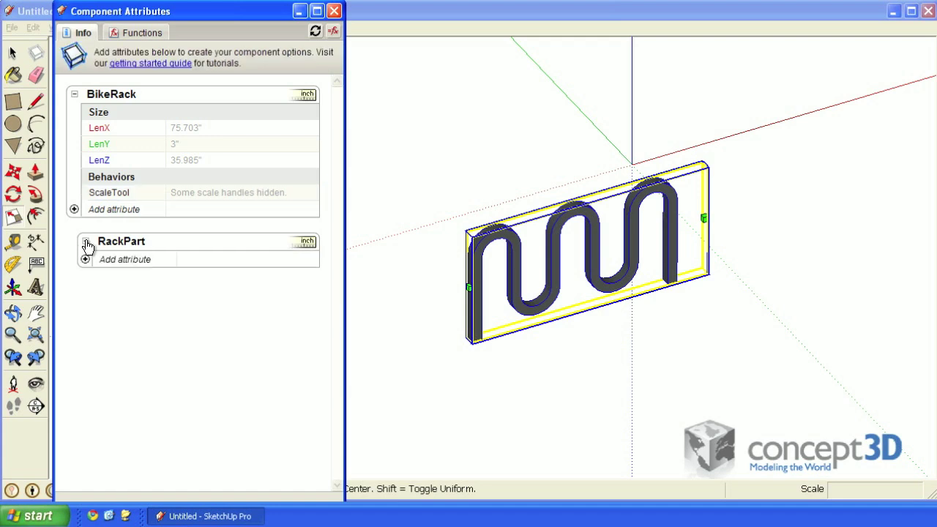
left_click(132, 262)
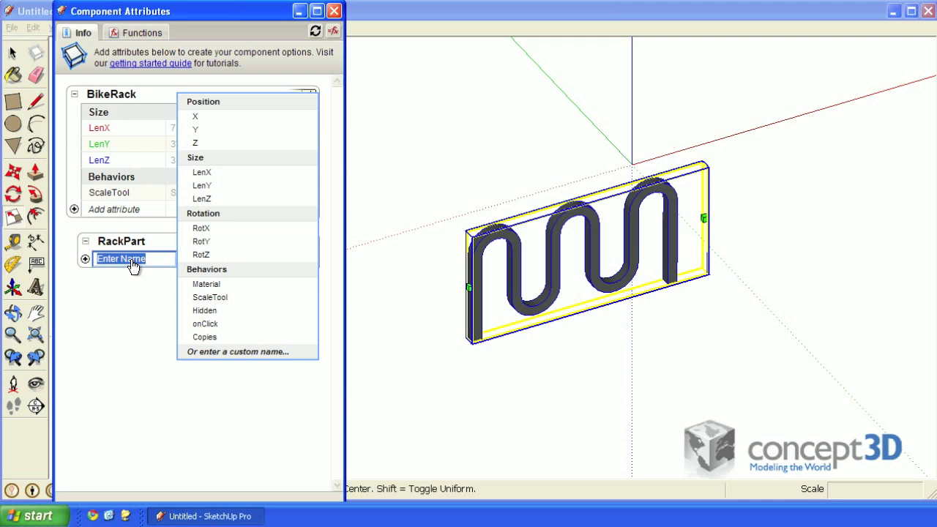
left_click(228, 159)
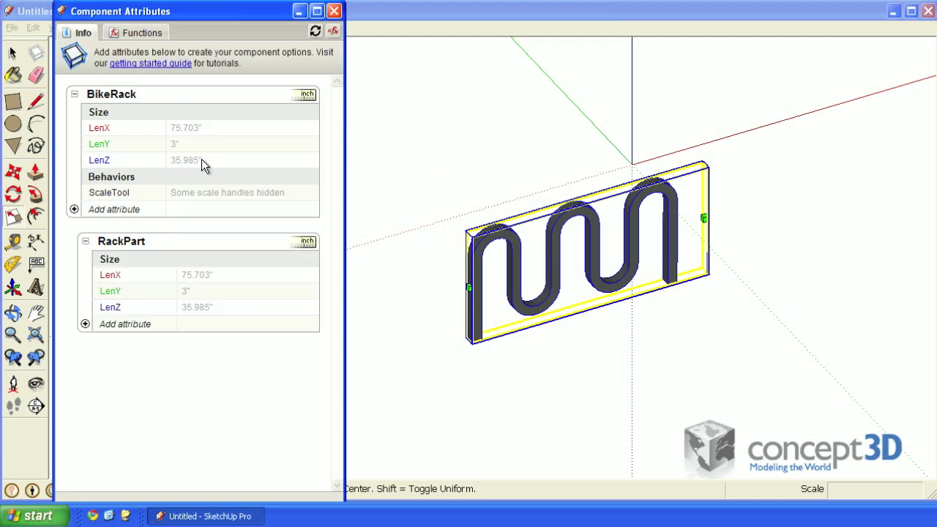
Lock RackPart's size with the formulas LenX =75.702772", LenY =3" and LenZ =35.984871", and test by scaling the rack along red.
left_click(200, 276)
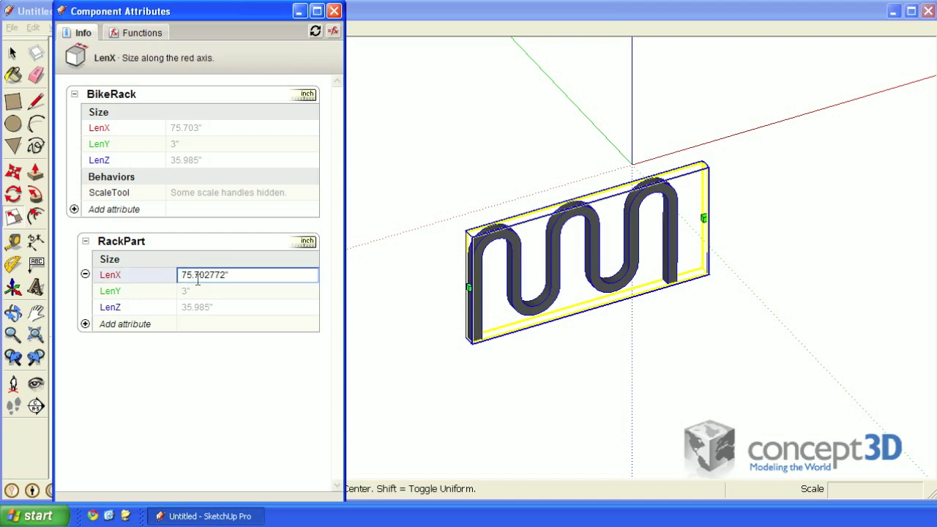
type("=")
key("Return")
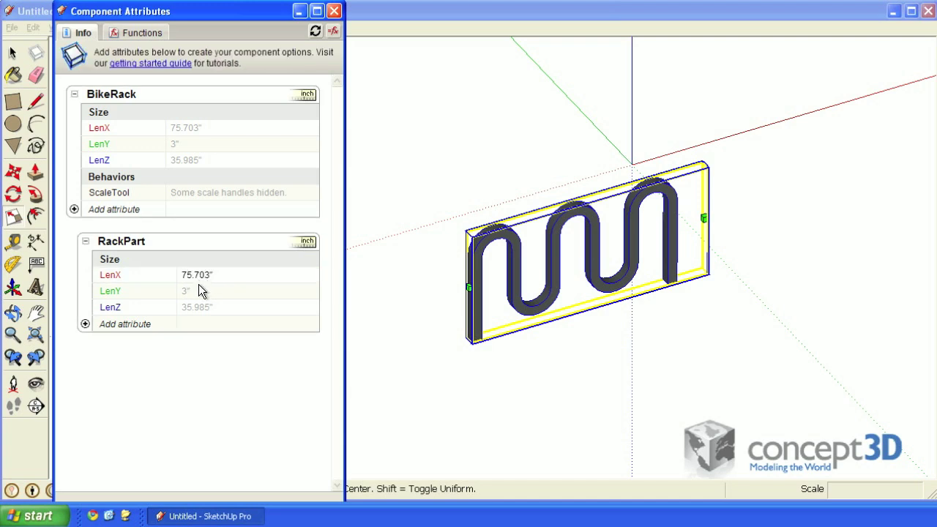
left_click(198, 290)
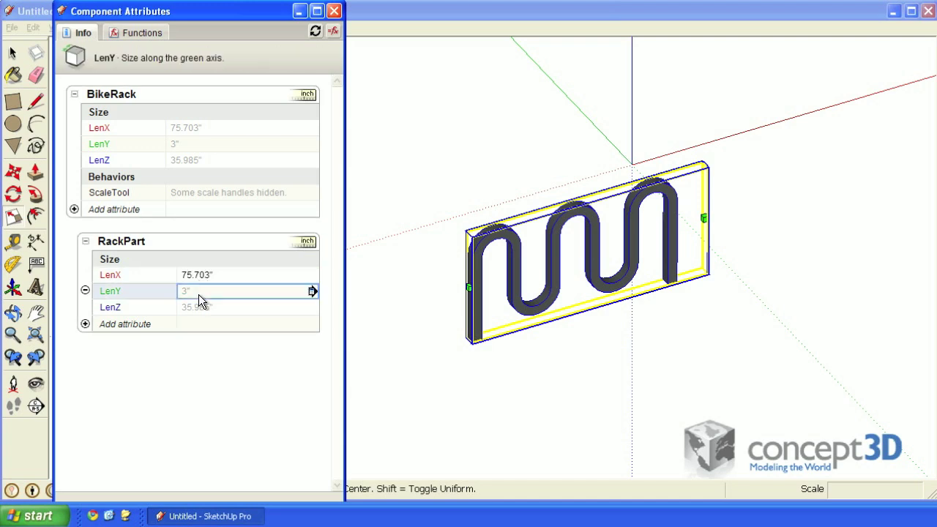
type("=")
key("Return")
left_click(247, 308)
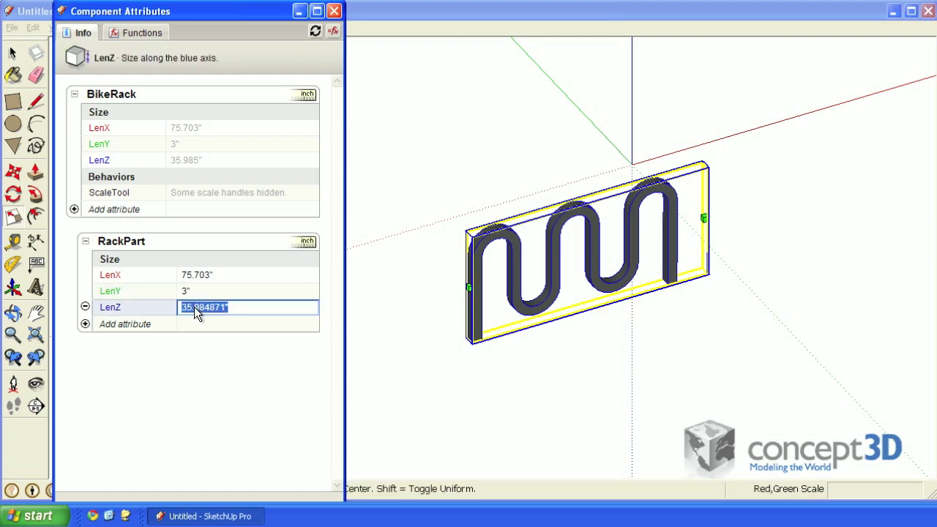
key("Home")
type("=")
key("Return")
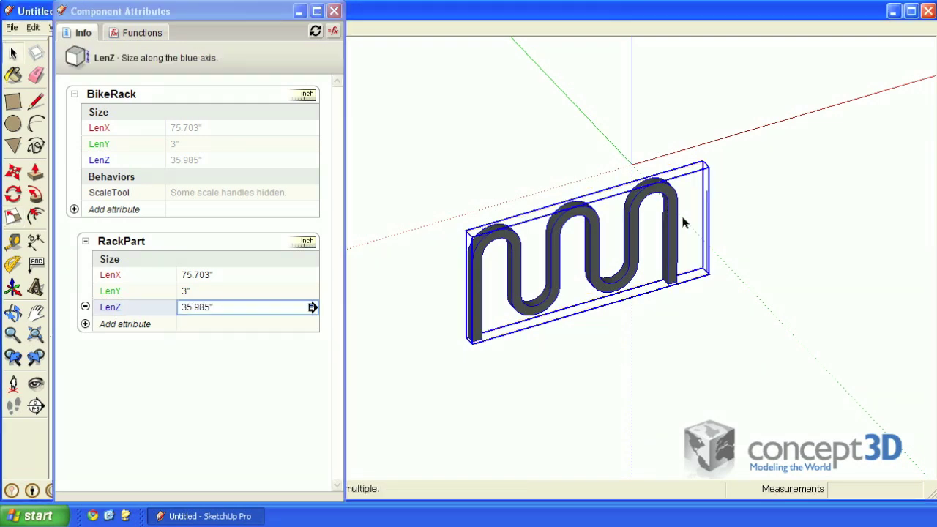
key("s")
left_click_drag(704, 218, 776, 295)
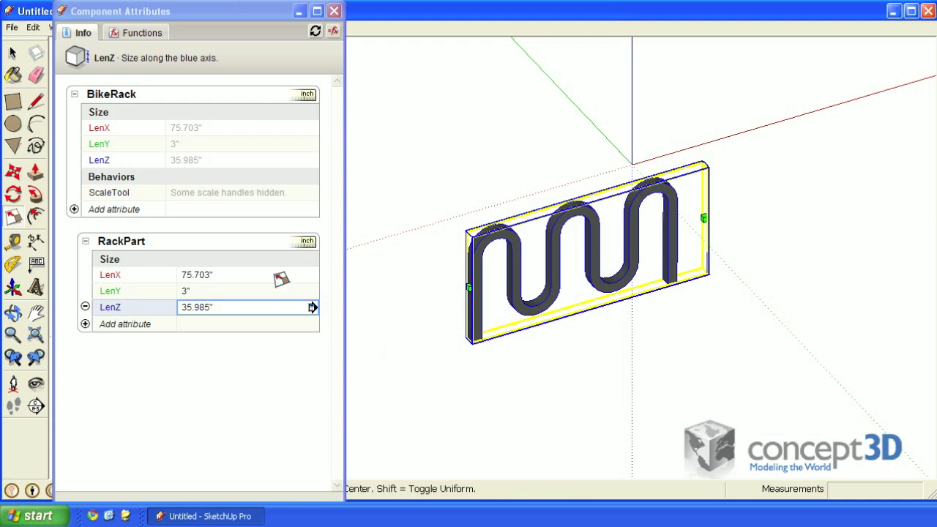
Add a Copies attribute to RackPart with the formula =parent!LenX/LenX-1 and check it in the formula view.
left_click(85, 324)
left_click(229, 306)
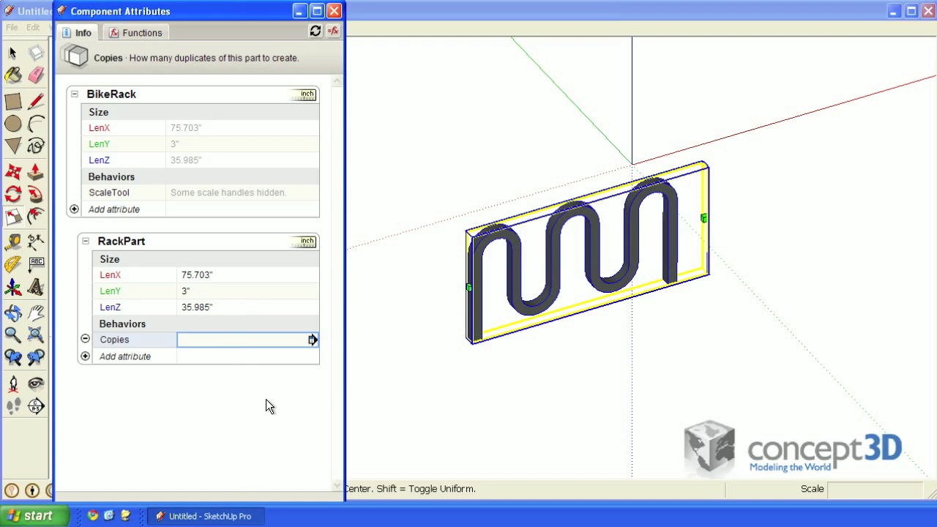
left_click(235, 341)
type("=")
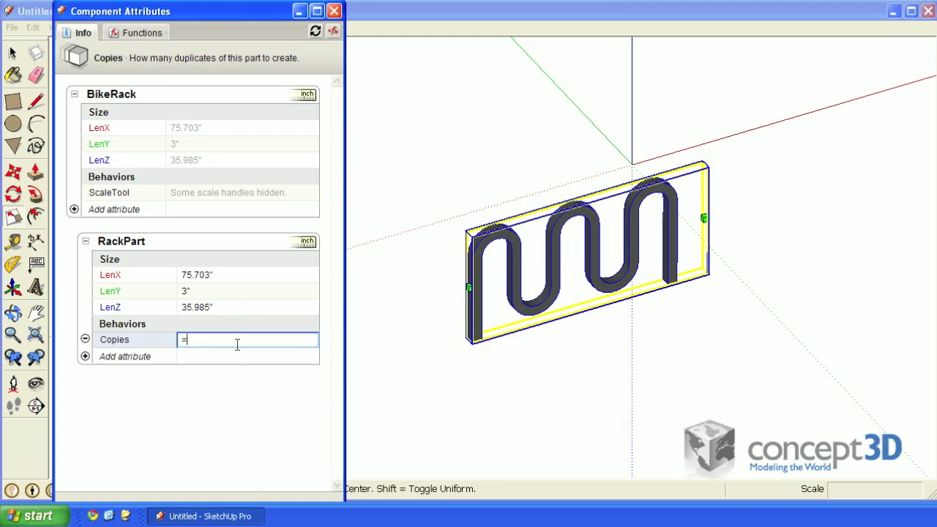
type("parent!LenX/LenX-1")
key("Return")
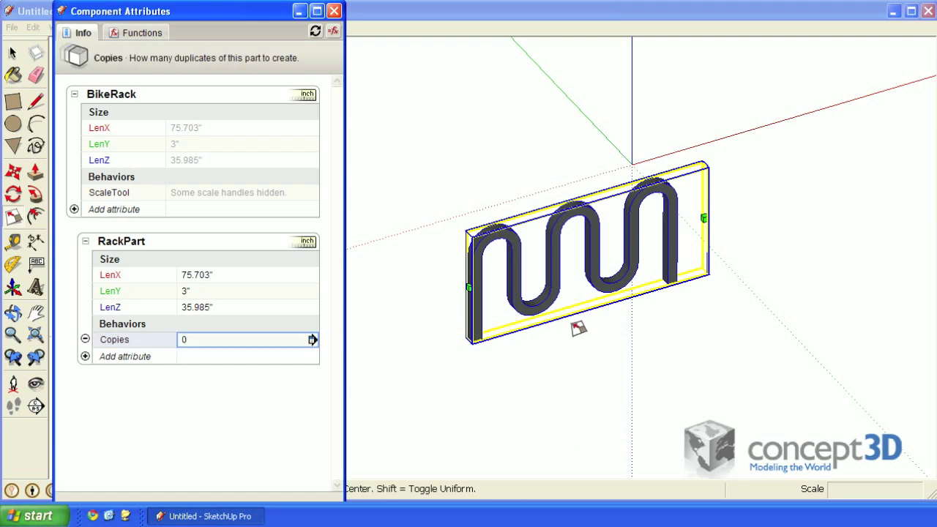
left_click(335, 34)
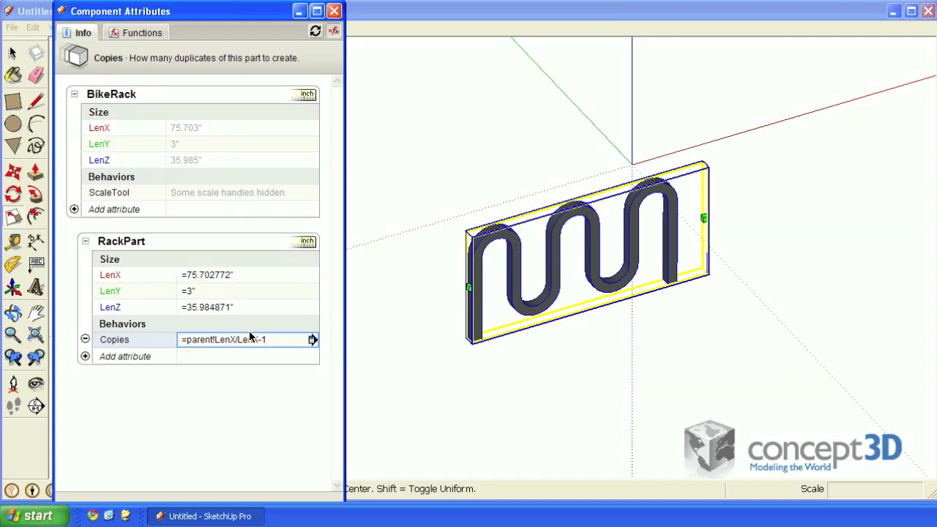
left_click(337, 32)
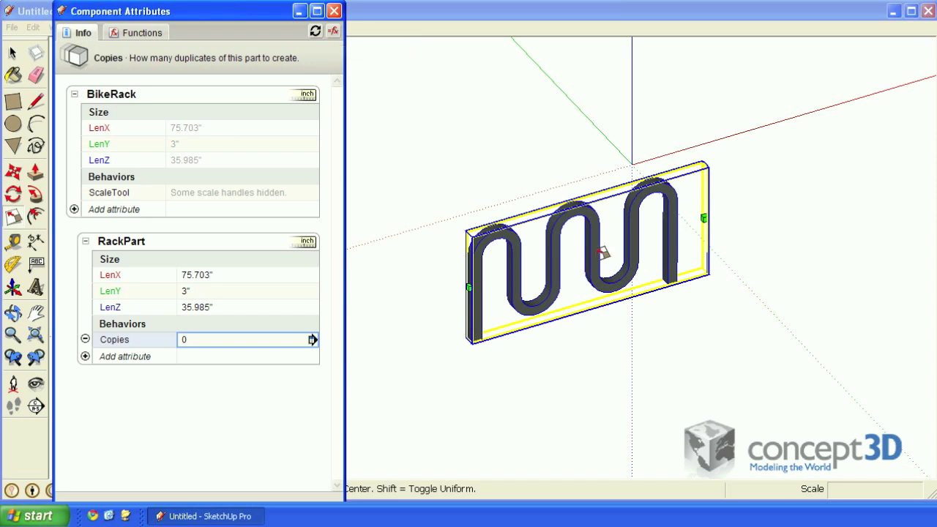
Try scaling the bike rack along the red axis by 3.13.
scroll(581, 262, "down", 3)
middle_click_drag(579, 264, 476, 269, "shift")
key("s")
left_click_drag(557, 254, 839, 173)
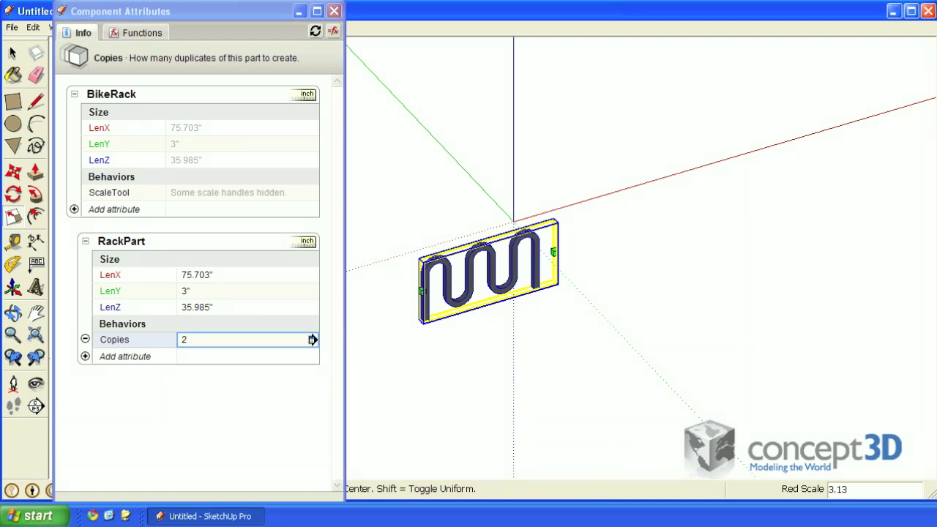
Add an X position attribute to RackPart with the formula =COPY*lenX so each copy is offset along red.
left_click(85, 357)
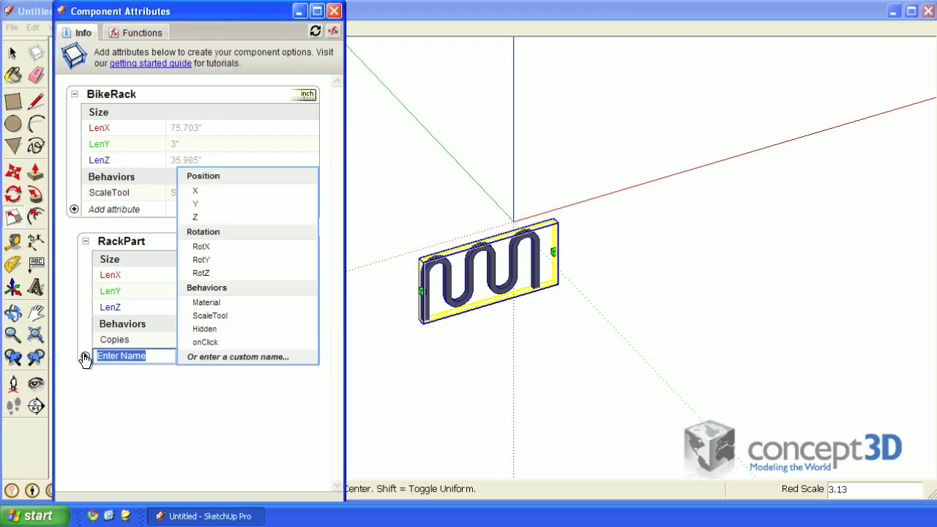
left_click(220, 192)
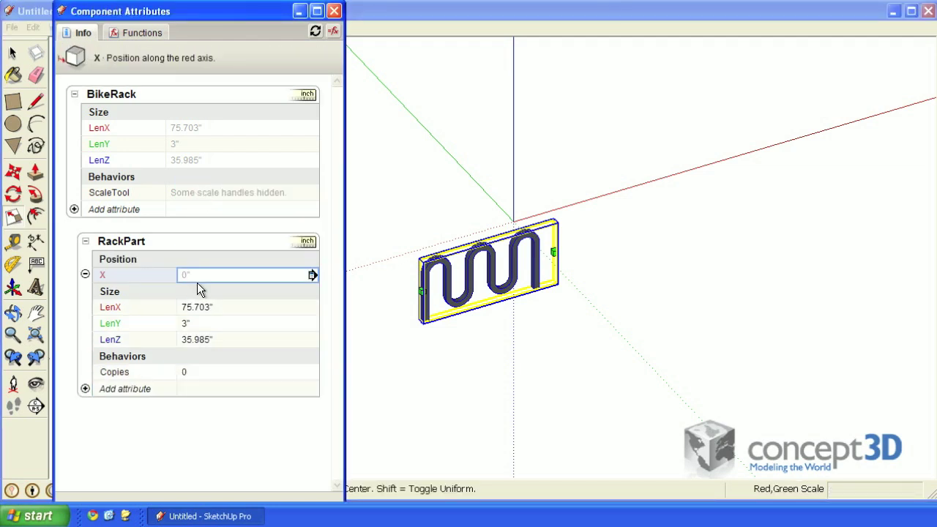
left_click(197, 274)
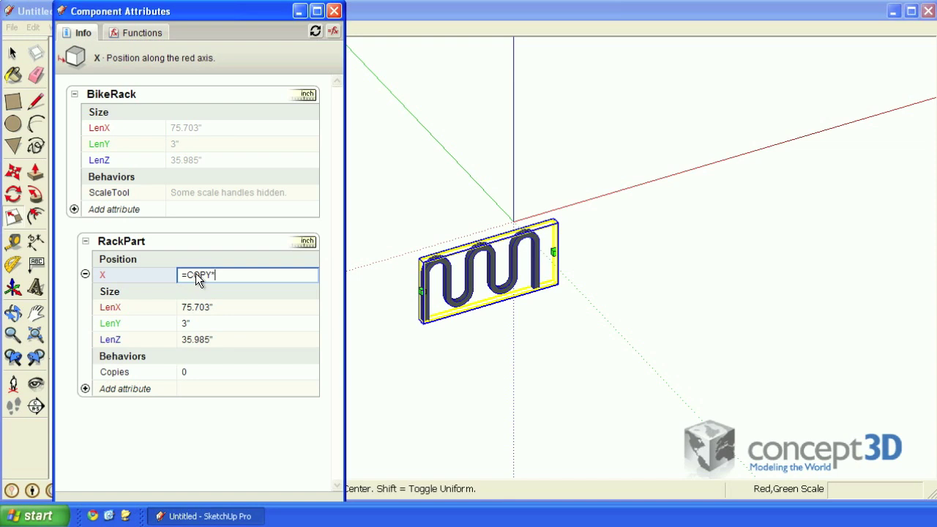
type("=COPY*LenX")
key("Return")
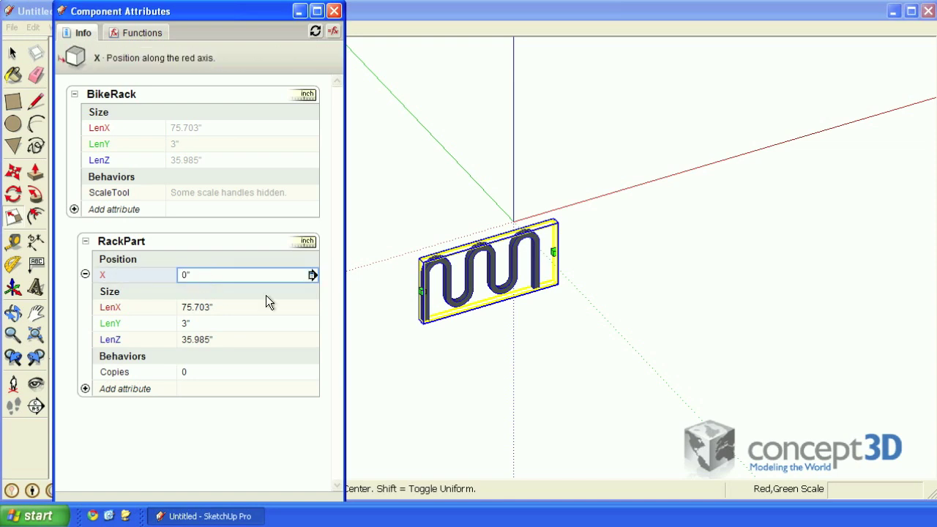
Stretch the bike rack along the red axis to about 246 inches long and switch the attributes to the formula view.
left_click_drag(557, 253, 852, 157)
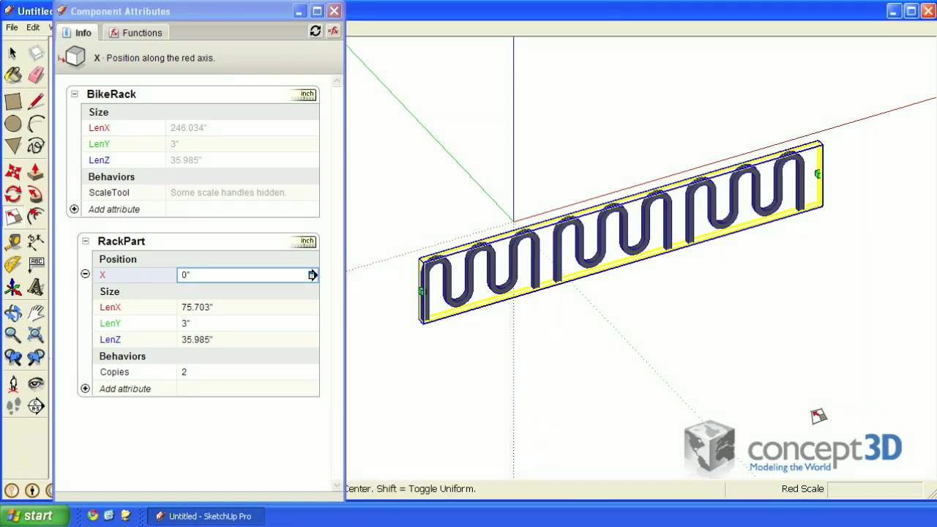
left_click(334, 32)
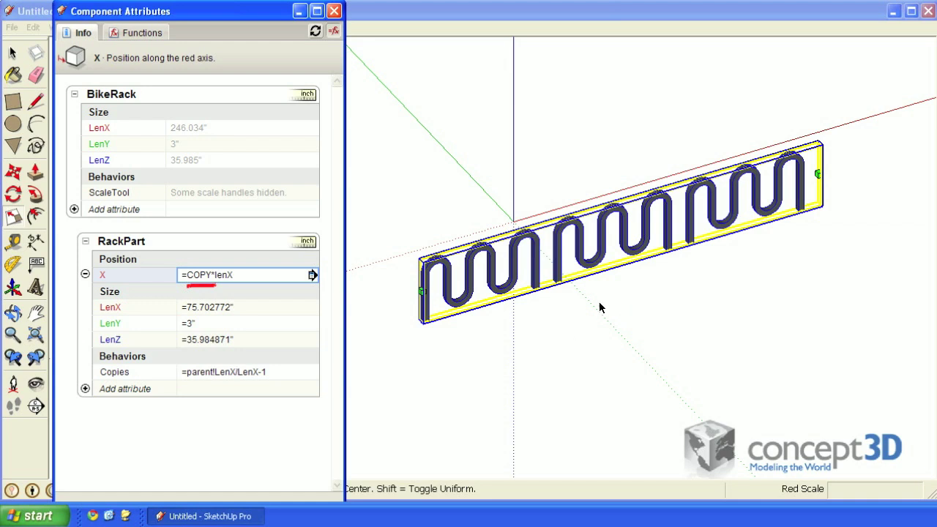
left_click_drag(417, 325, 541, 328)
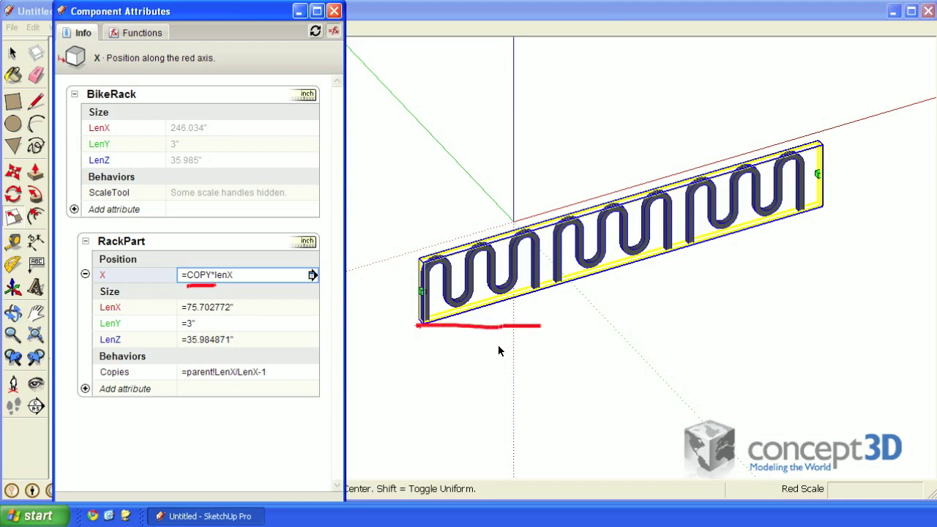
left_click_drag(477, 352, 476, 353)
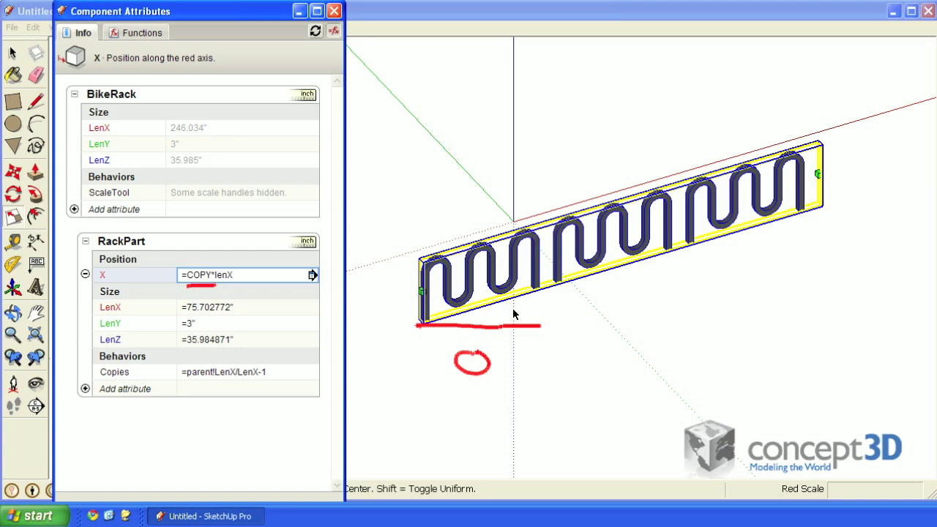
left_click_drag(569, 280, 663, 277)
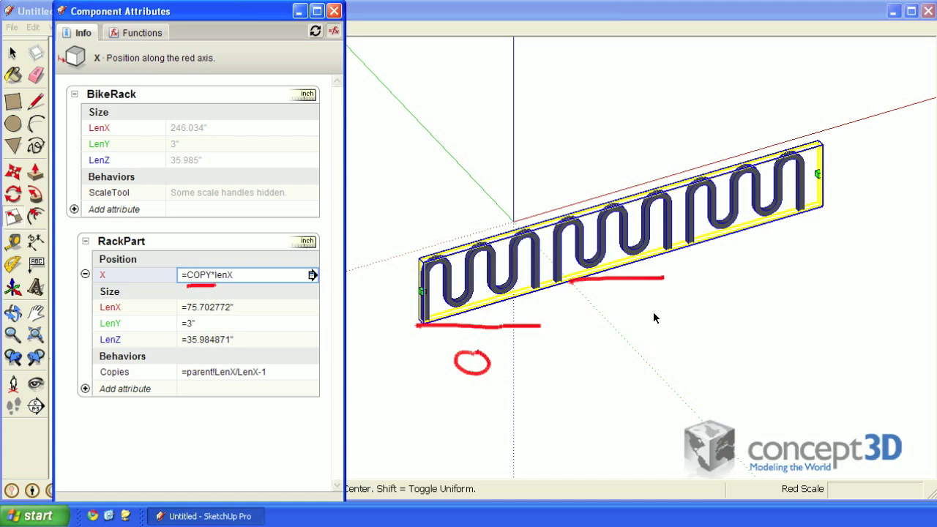
left_click_drag(635, 322, 633, 346)
mouse_move(427, 296)
left_mouse_down()
mouse_move(421, 334)
mouse_move(431, 304)
left_mouse_up()
mouse_move(545, 278)
left_mouse_down()
mouse_move(550, 293)
mouse_move(560, 277)
left_mouse_up()
left_click_drag(416, 319, 553, 282)
left_click_drag(731, 244, 783, 239)
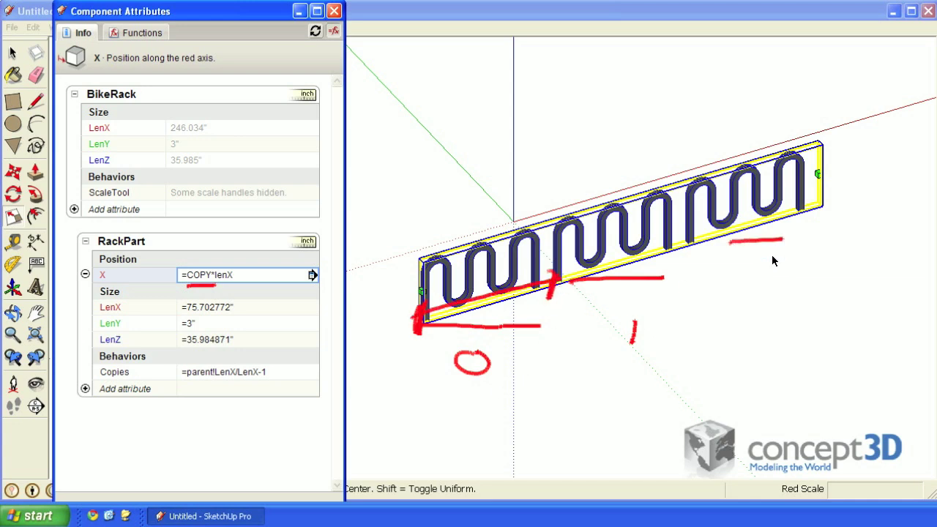
left_click_drag(691, 233, 689, 254)
left_click_drag(553, 282, 690, 251)
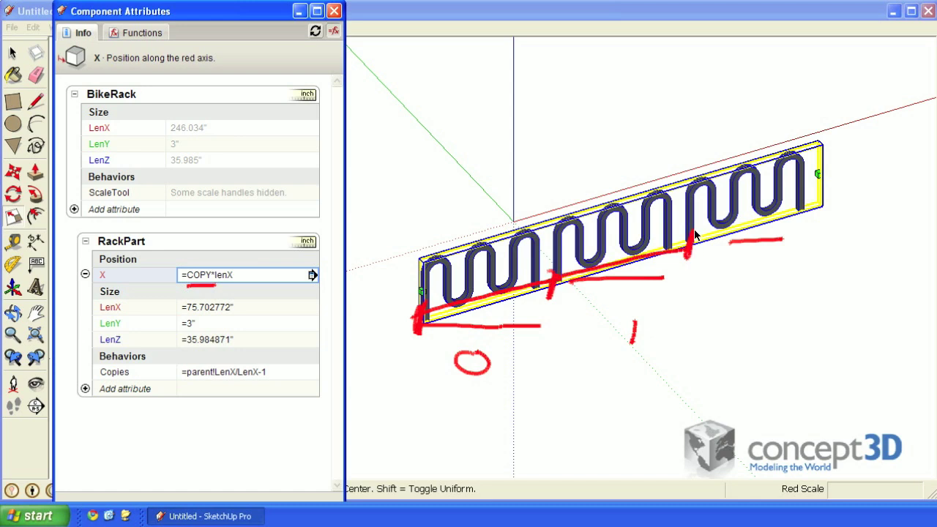
key("Escape")
Edit the end RackPart copy inside the rack, hide its loose vertical spacer edge, and finish editing.
left_click(13, 54)
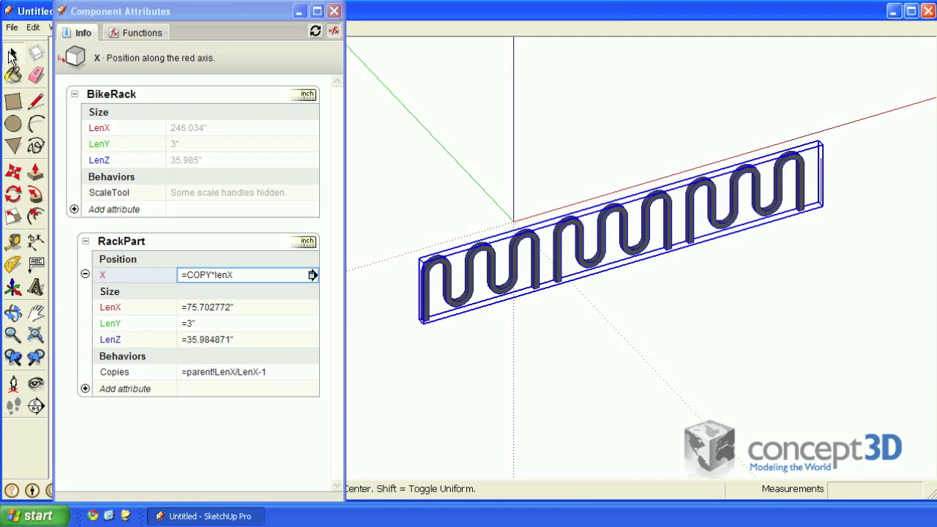
left_click(649, 96)
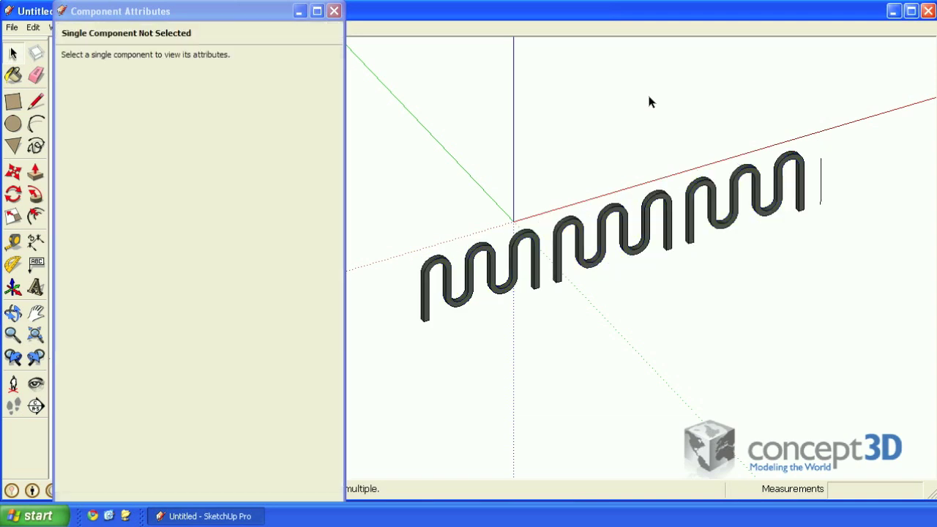
left_click(802, 189)
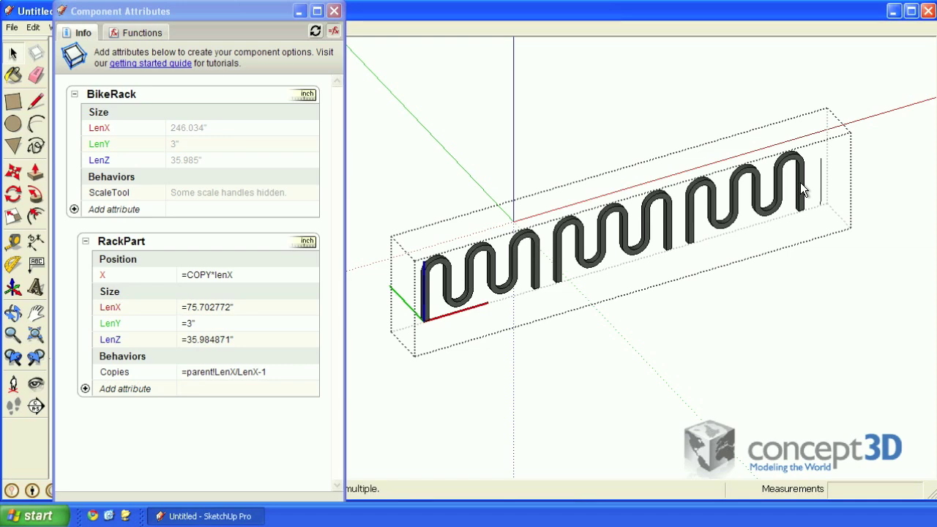
double_click(801, 182)
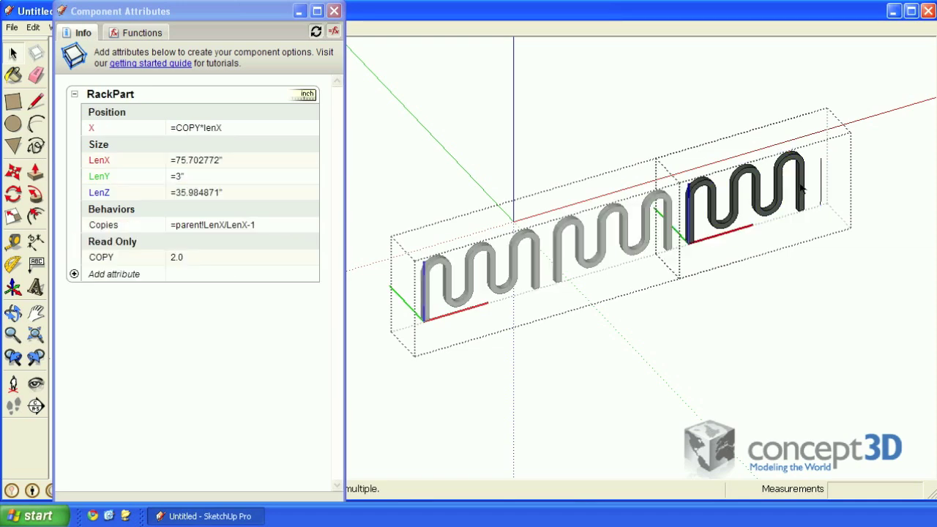
scroll(833, 177, "up", 3)
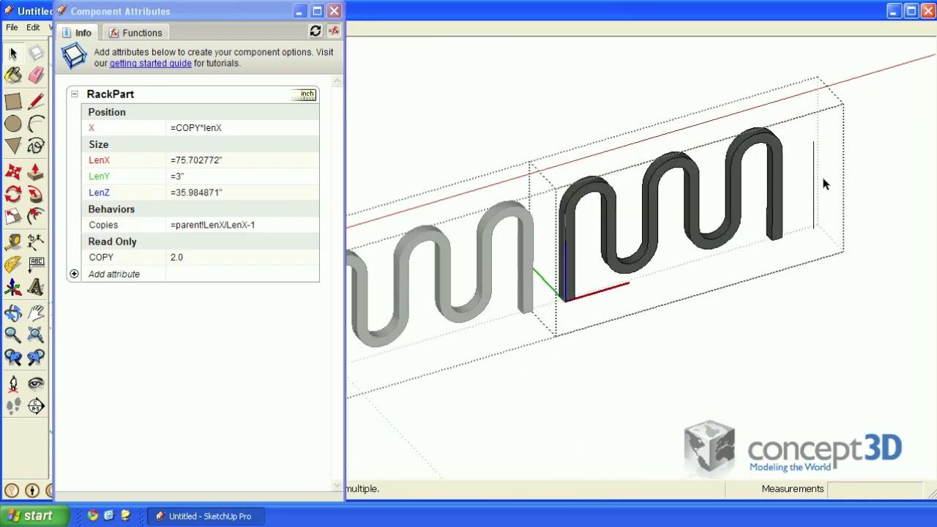
scroll(823, 180, "up", 3)
right_click(818, 185)
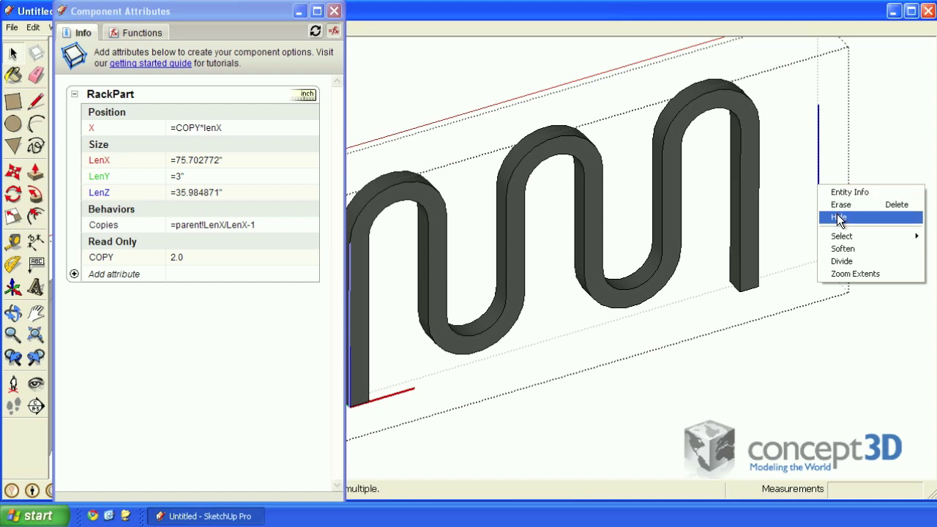
left_click(839, 217)
key("Escape")
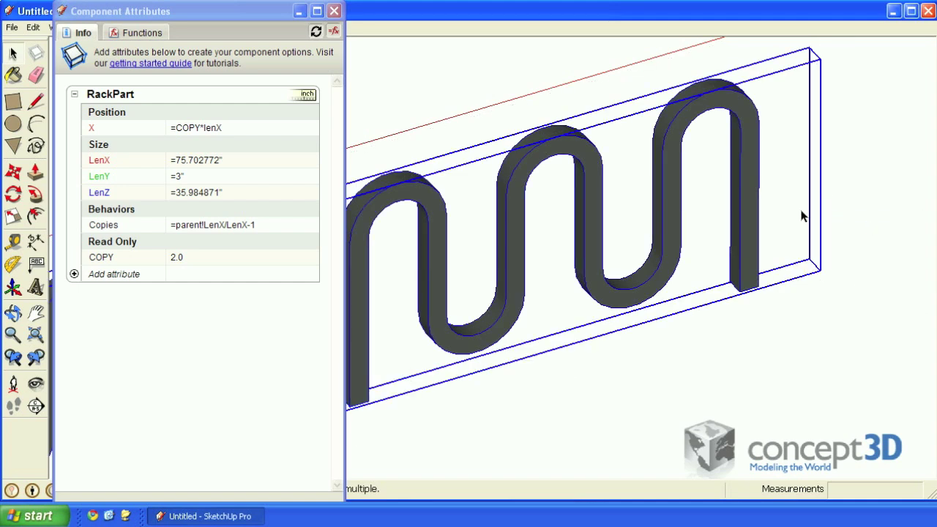
Stretch the bike rack further along the red axis to about 440 inches long.
scroll(800, 210, "down", 3)
middle_click_drag(801, 211, 739, 167, "shift")
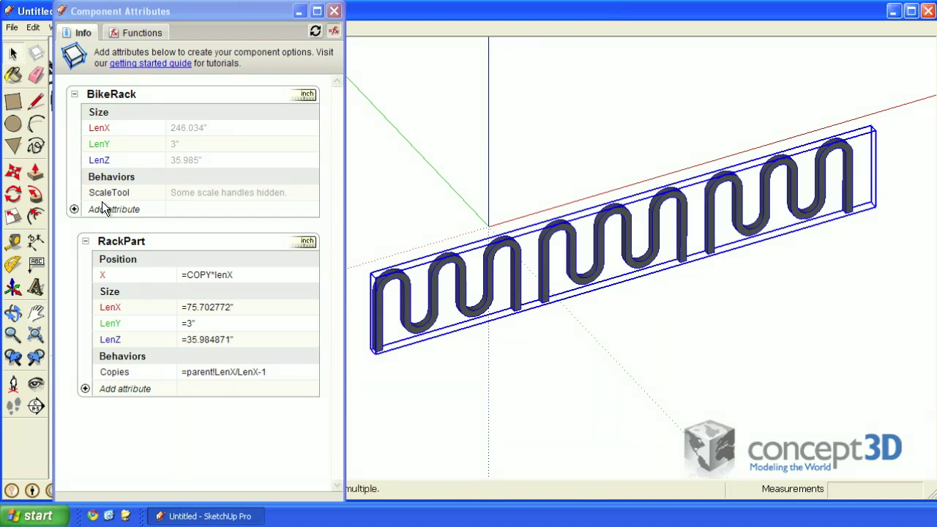
left_click(13, 217)
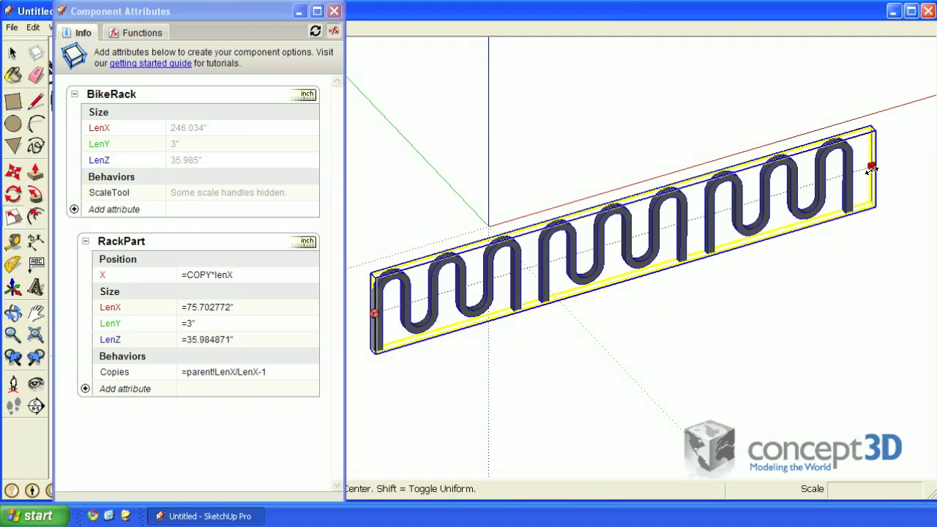
left_click_drag(866, 189, 786, 180)
scroll(586, 234, "down", 2)
scroll(786, 180, "down", 3)
middle_click_drag(639, 190, 581, 275, "shift")
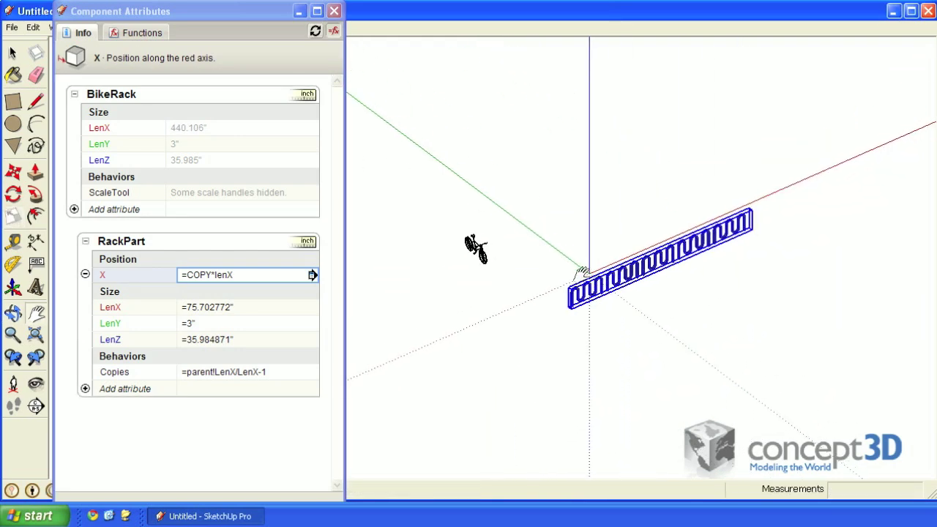
scroll(448, 267, "up", 3)
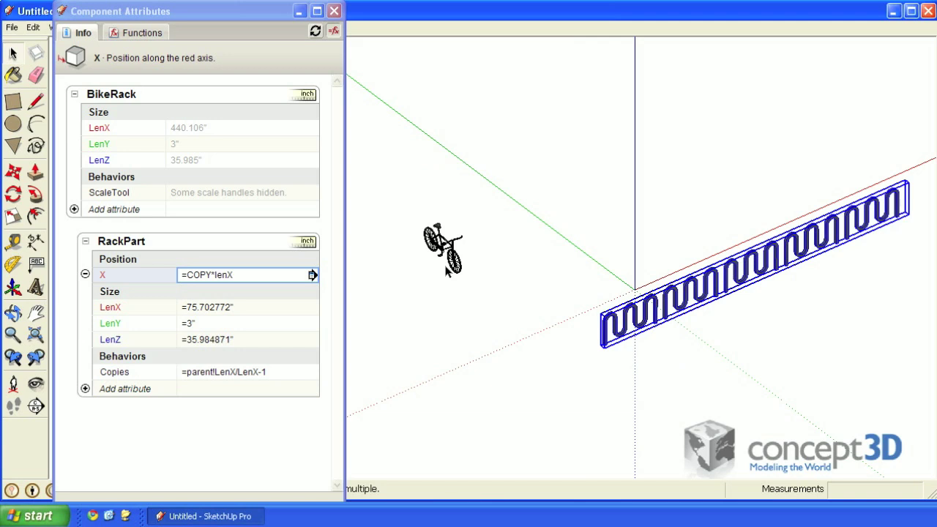